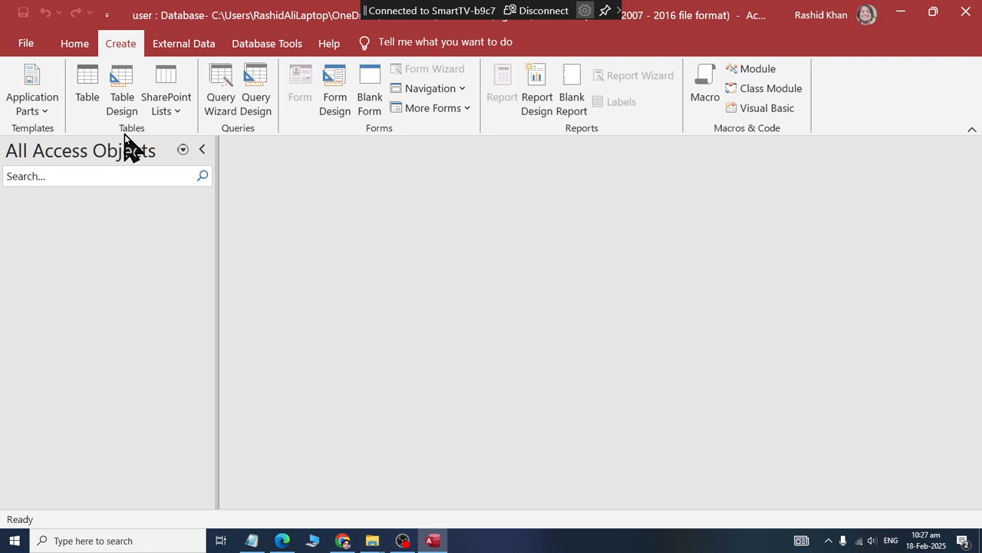
Create a new table, save it under the name tbluser, and close it.
{"action": "left_click", "coordinate": [84, 100]}
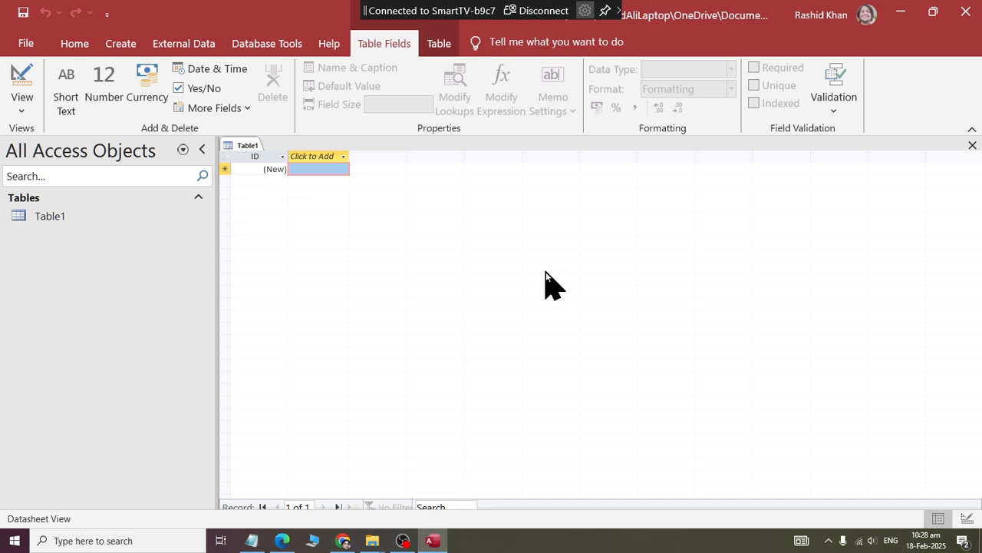
{"action": "left_click", "coordinate": [23, 13]}
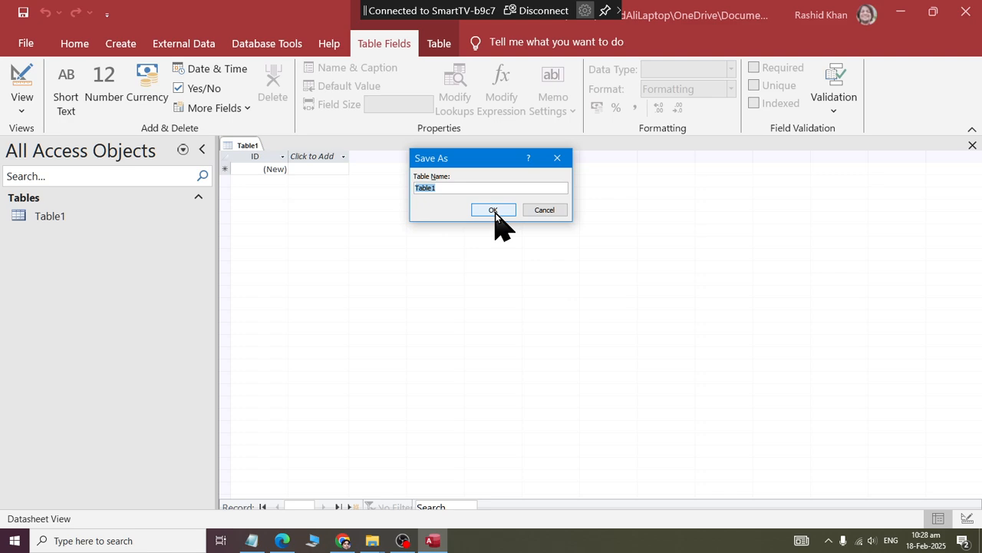
{"action": "type", "text": "tbluser"}
{"action": "left_click", "coordinate": [495, 212]}
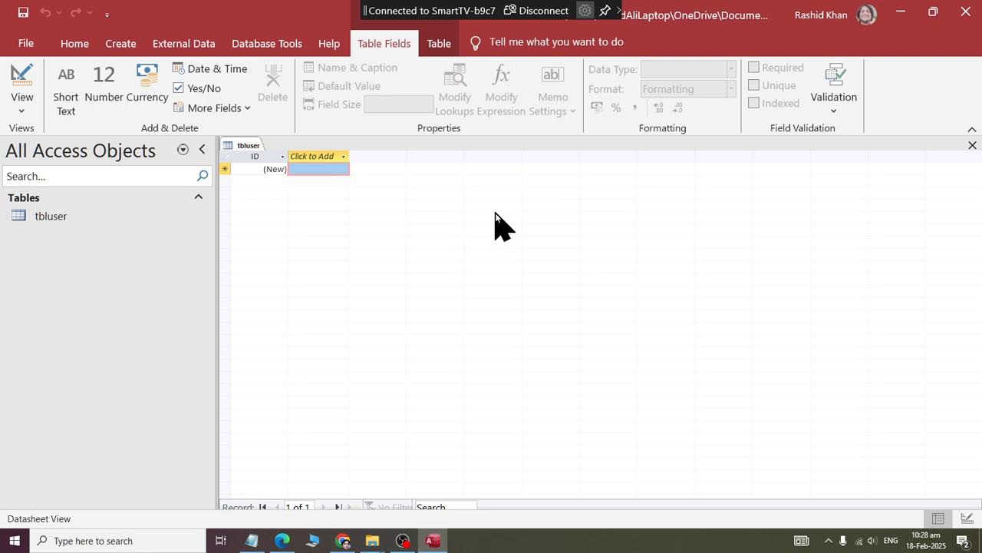
{"action": "right_click", "coordinate": [229, 151]}
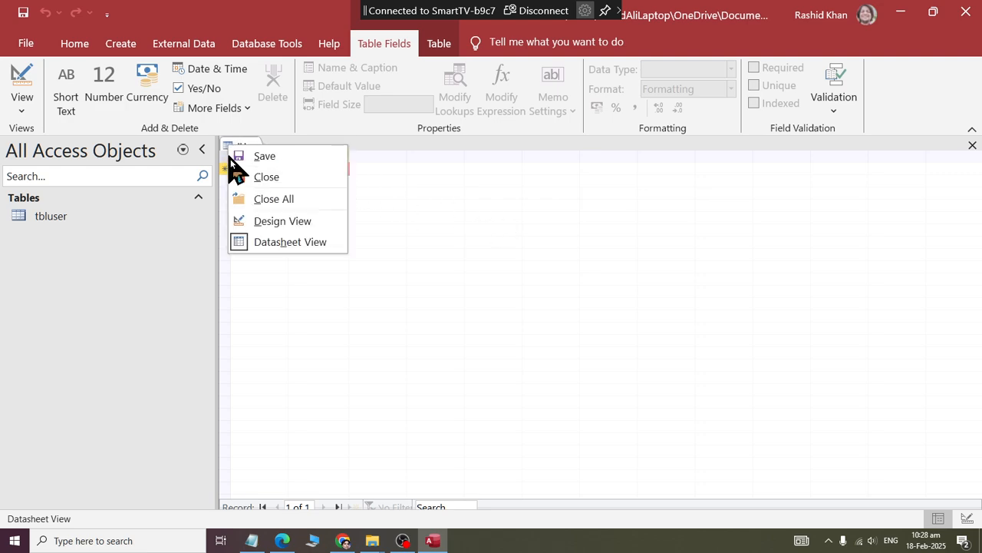
{"action": "left_click", "coordinate": [236, 175]}
Open the tbluser table in Design View.
{"action": "left_click", "coordinate": [36, 212]}
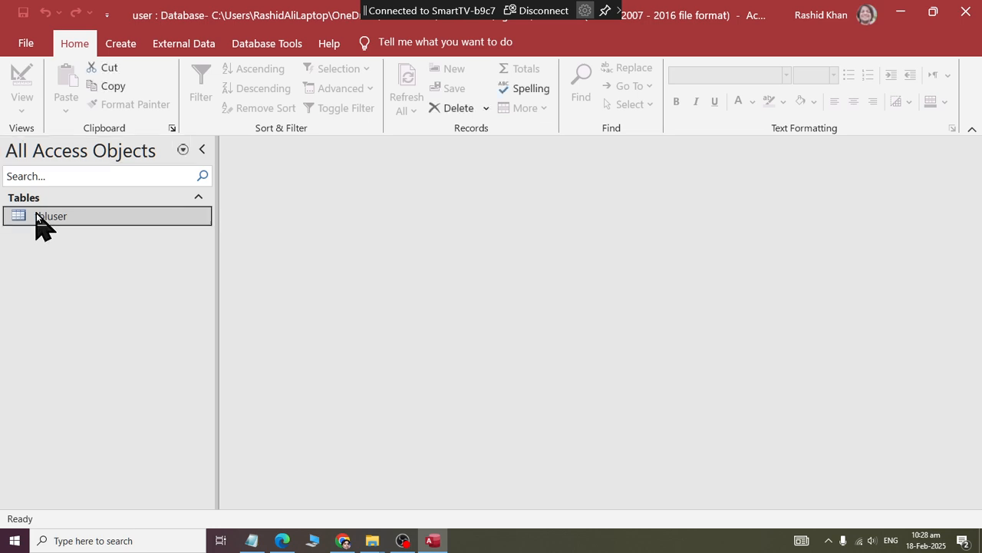
{"action": "right_click", "coordinate": [36, 212]}
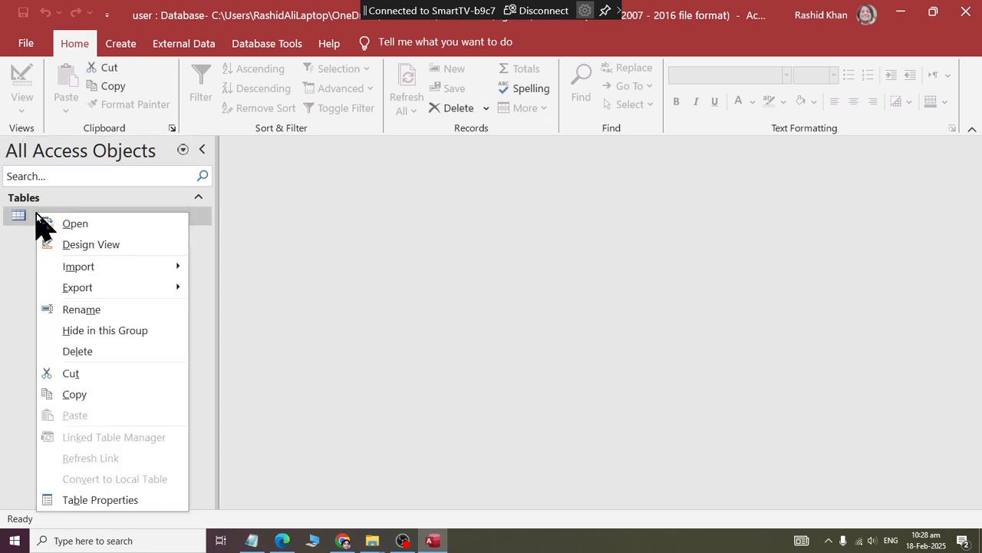
{"action": "left_click", "coordinate": [145, 244]}
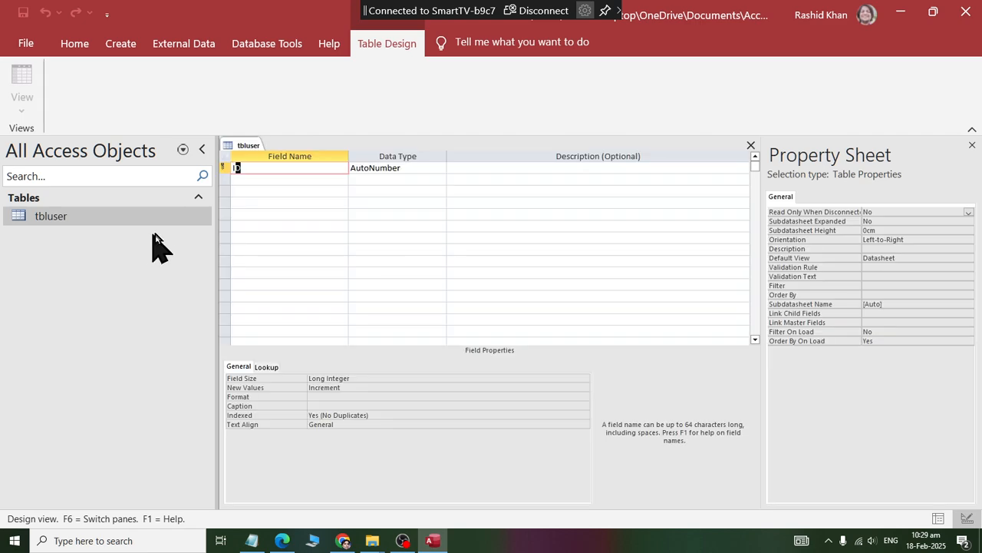
{"action": "left_click", "coordinate": [271, 169]}
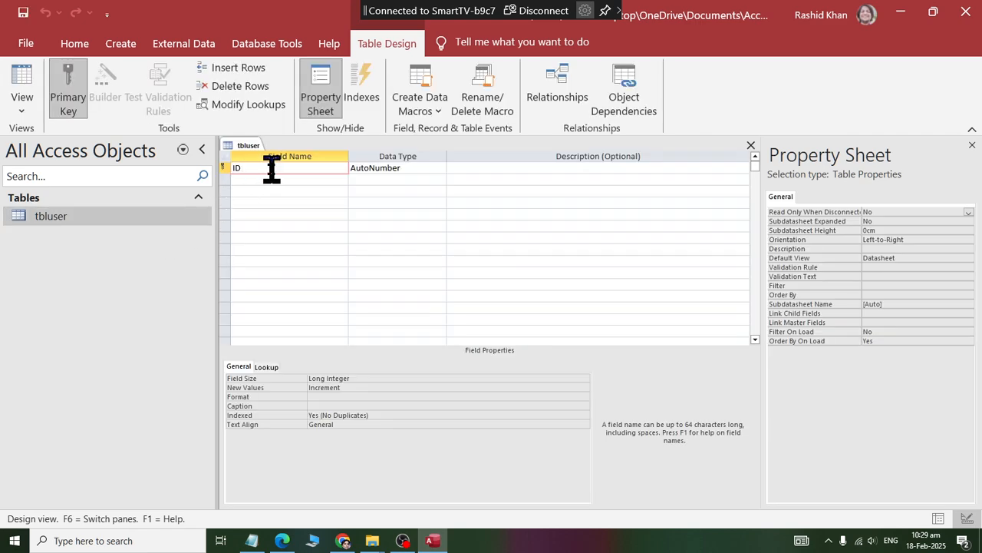
{"action": "left_click", "coordinate": [394, 168]}
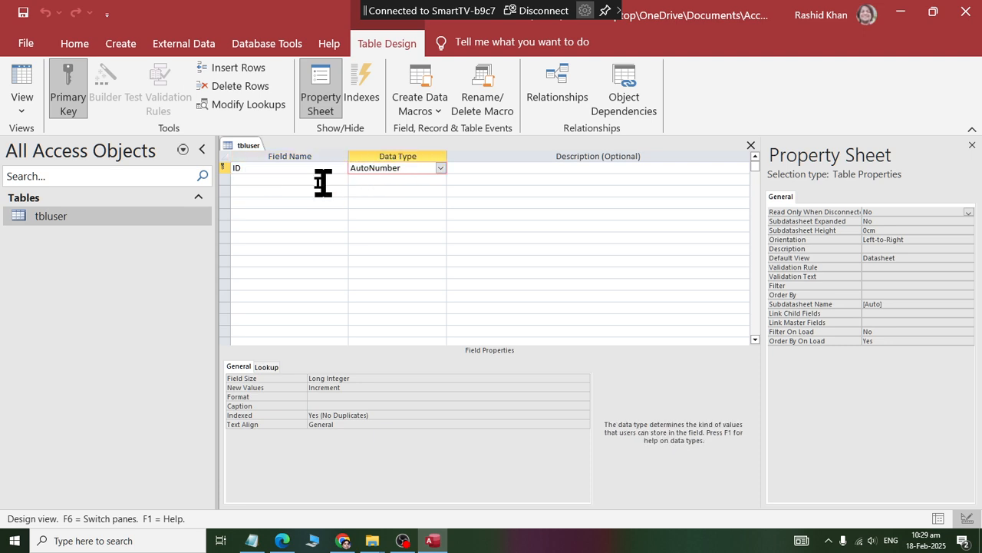
Add two Short Text fields below ID, named firstname and lastnmae.
{"action": "left_click", "coordinate": [299, 179]}
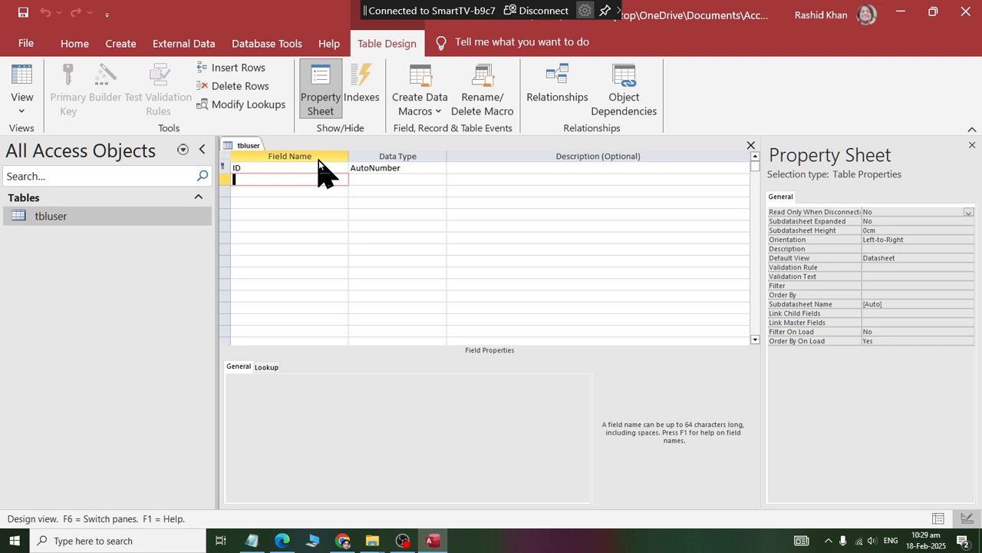
{"action": "type", "text": "firstname"}
{"action": "key", "text": "Tab"}
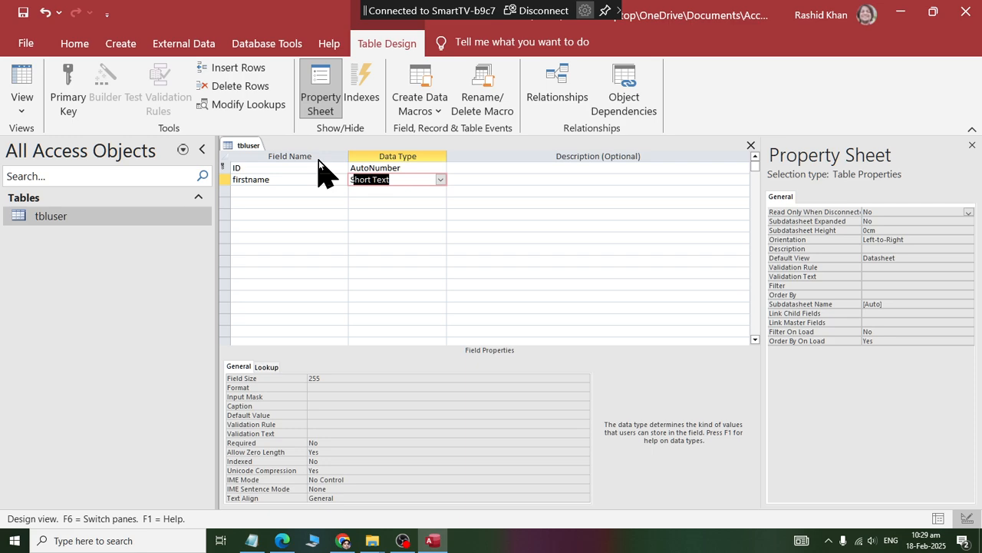
{"action": "key", "text": "Tab"}
{"action": "key", "text": "Tab"}
{"action": "type", "text": "last"}
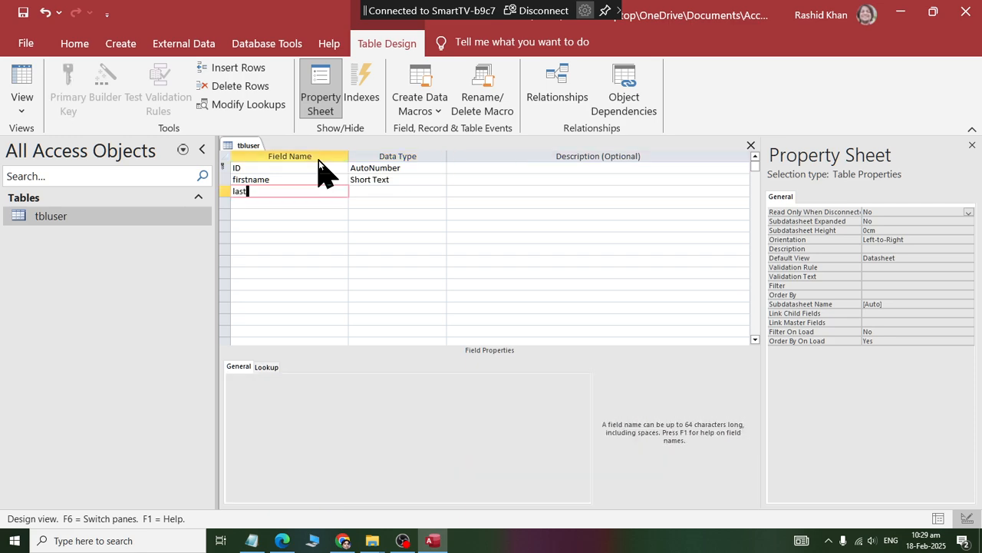
{"action": "type", "text": "nmae"}
{"action": "key", "text": "Tab"}
{"action": "key", "text": "Tab"}
{"action": "key", "text": "Tab"}
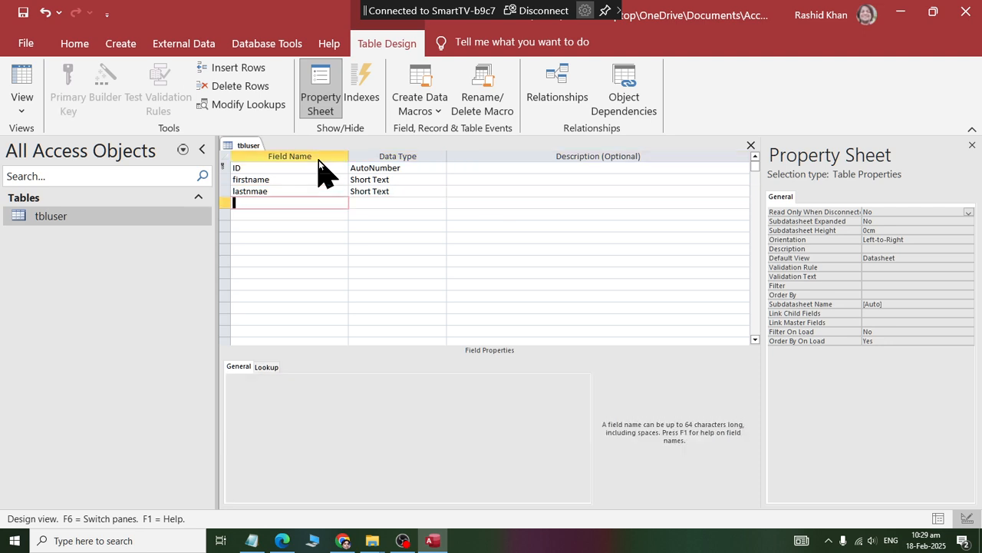
Add two more Short Text fields, named username and password, below the last-name field.
{"action": "type", "text": "username"}
{"action": "key", "text": "Tab"}
{"action": "key", "text": "Tab"}
{"action": "key", "text": "Tab"}
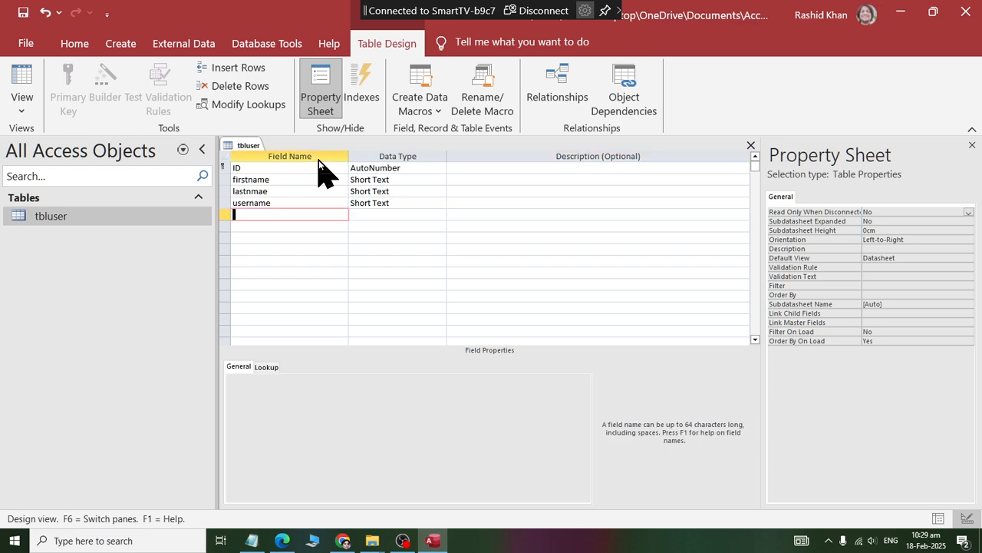
{"action": "type", "text": "password"}
{"action": "key", "text": "Tab"}
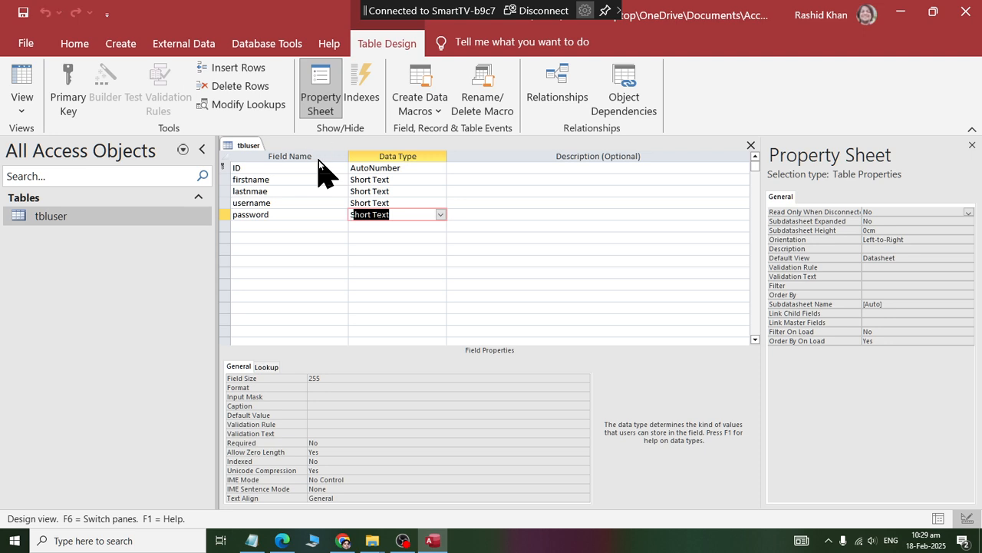
Review the ID and username fields, and close the tbluser design with its new fields saved.
{"action": "left_click", "coordinate": [257, 169]}
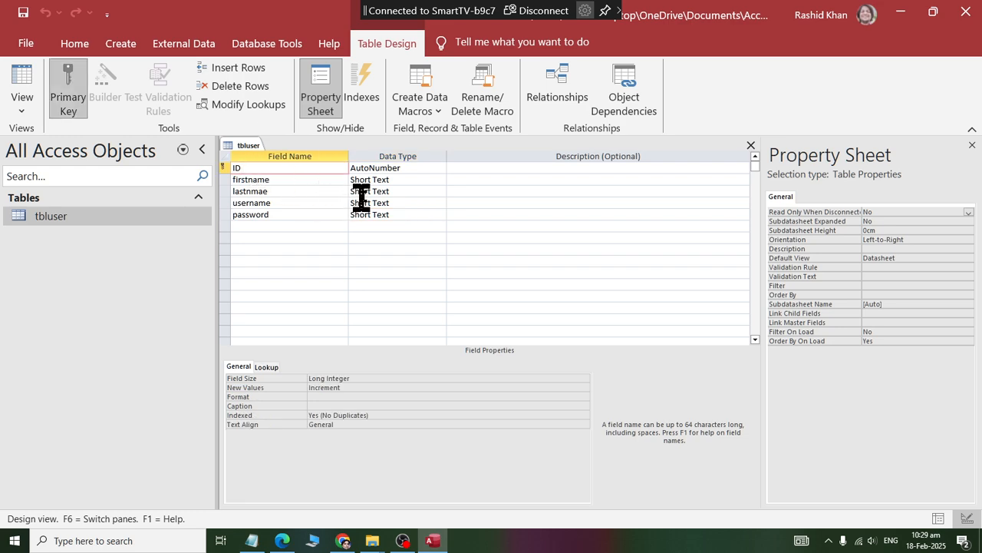
{"action": "left_click", "coordinate": [300, 192]}
{"action": "left_click", "coordinate": [300, 198]}
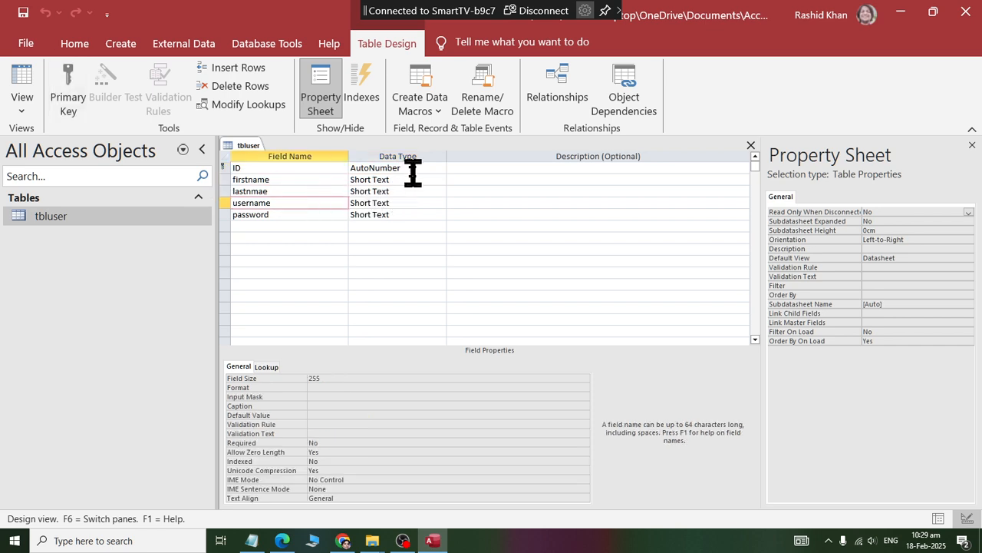
{"action": "right_click", "coordinate": [242, 150]}
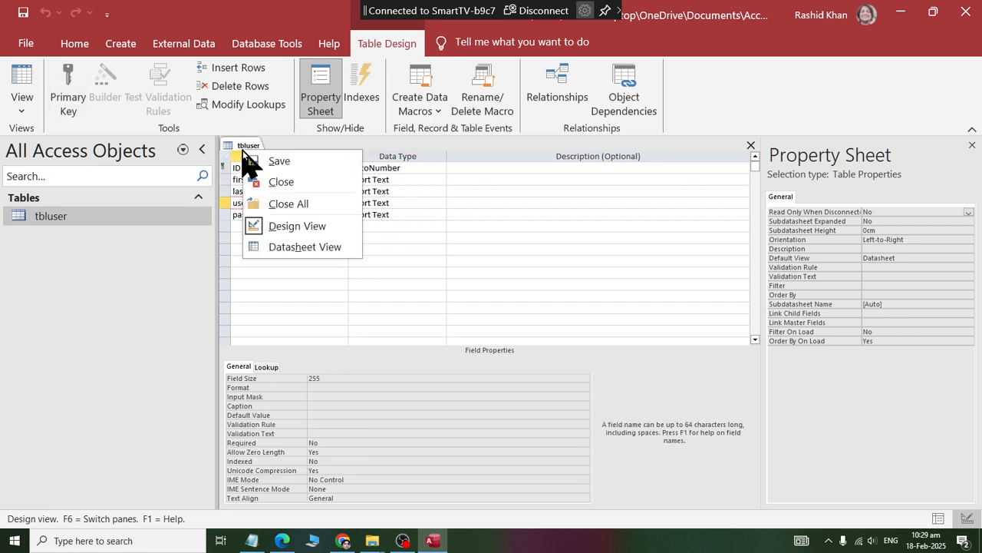
{"action": "left_click", "coordinate": [267, 184]}
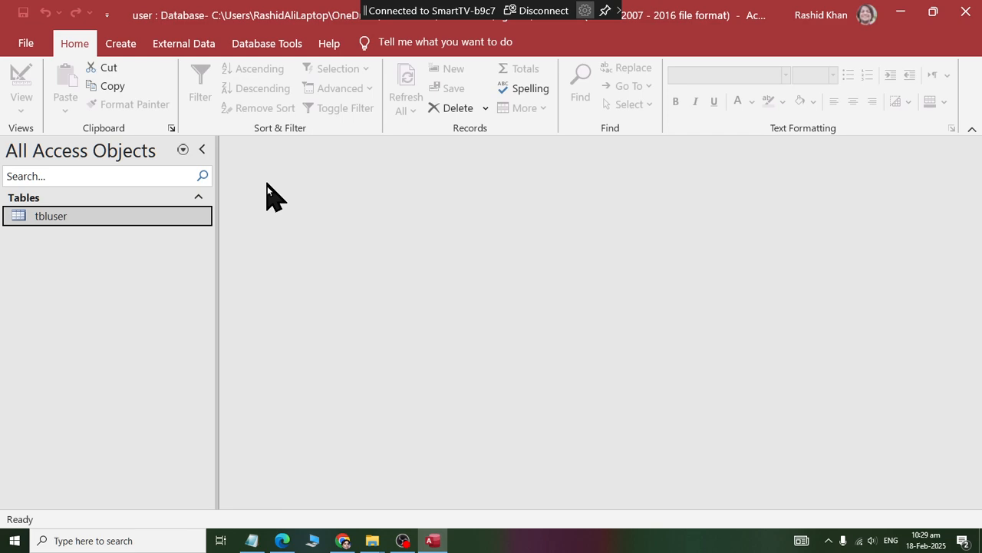
Reopen tbluser in Design View to check its saved field list, and close it again.
{"action": "right_click", "coordinate": [69, 215]}
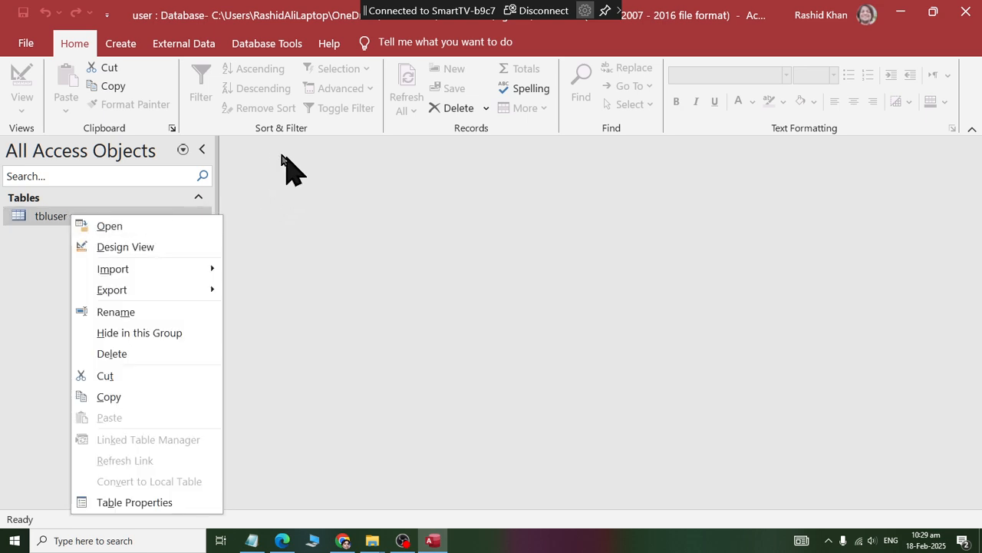
{"action": "left_click", "coordinate": [158, 247]}
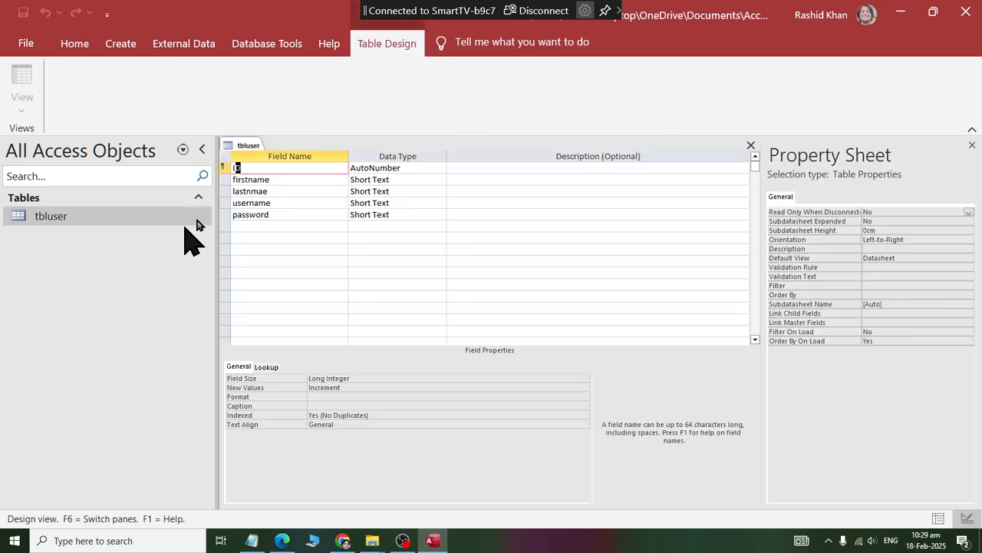
{"action": "right_click", "coordinate": [246, 145]}
{"action": "left_click", "coordinate": [247, 181]}
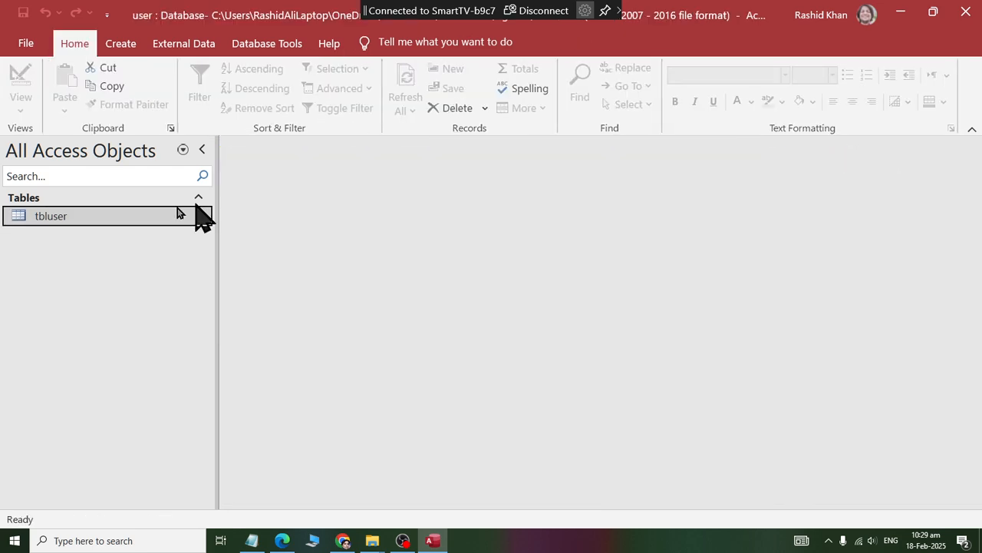
Open tbluser in Datasheet View and enter the first user's first and last name in a new record.
{"action": "right_click", "coordinate": [85, 213]}
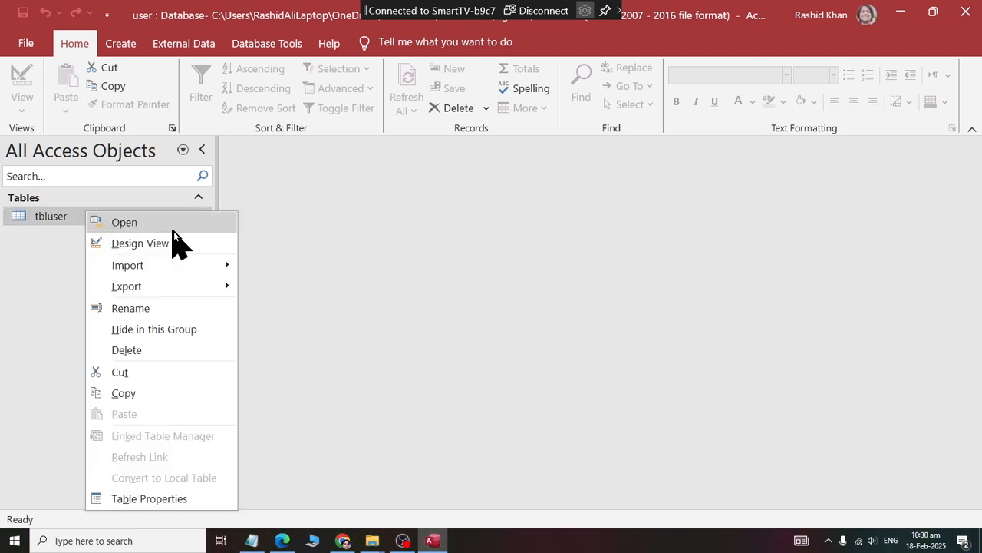
{"action": "left_click", "coordinate": [198, 229]}
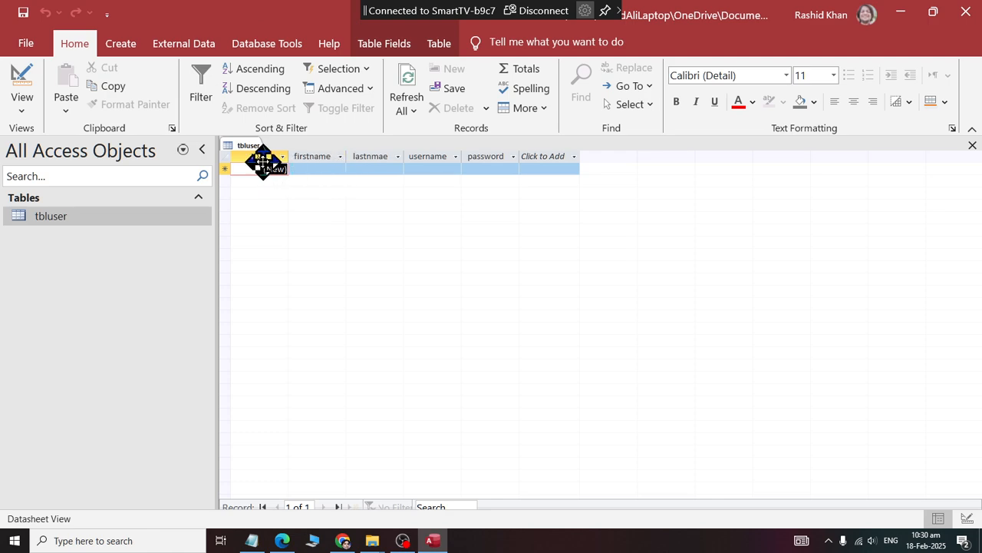
{"action": "left_click", "coordinate": [316, 168]}
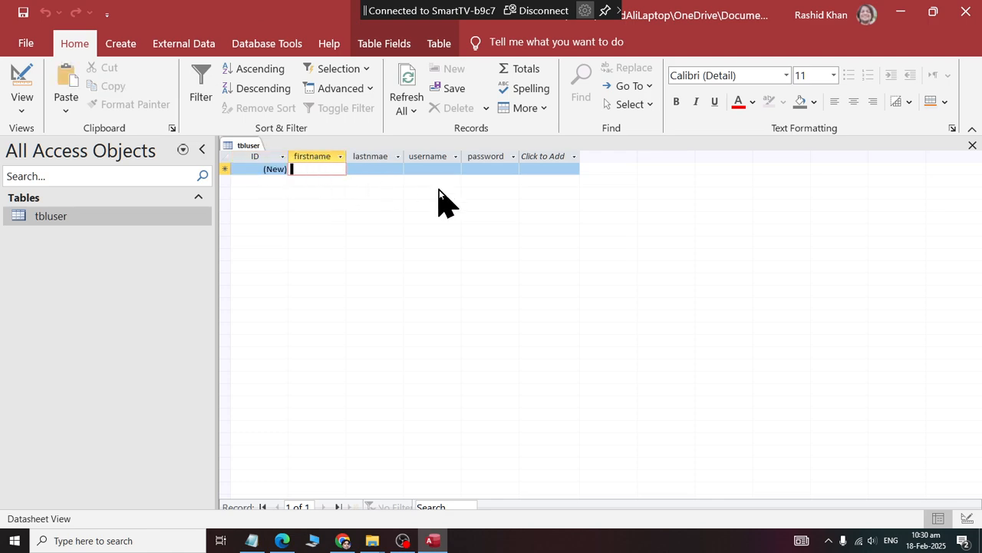
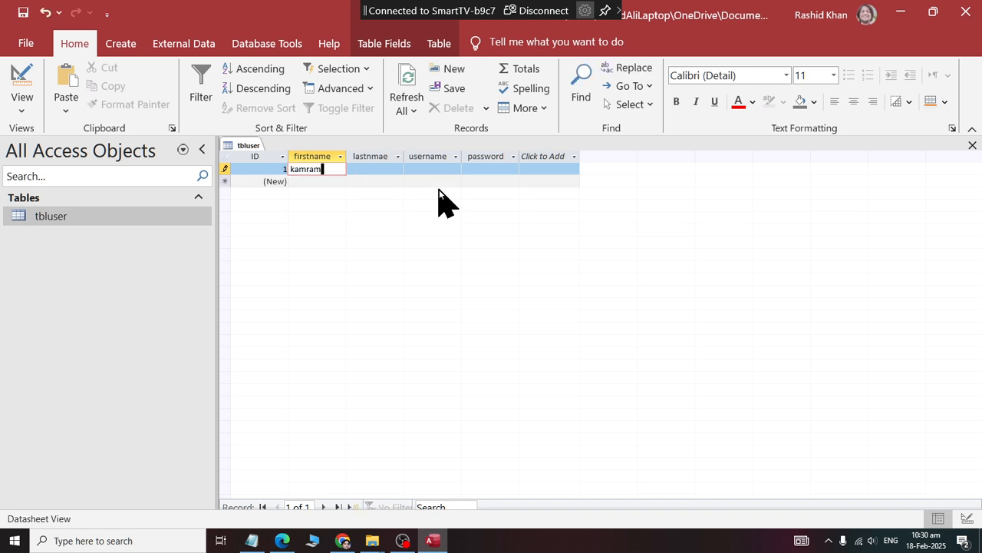
{"action": "key", "text": "Tab"}
{"action": "key", "text": "Tab"}
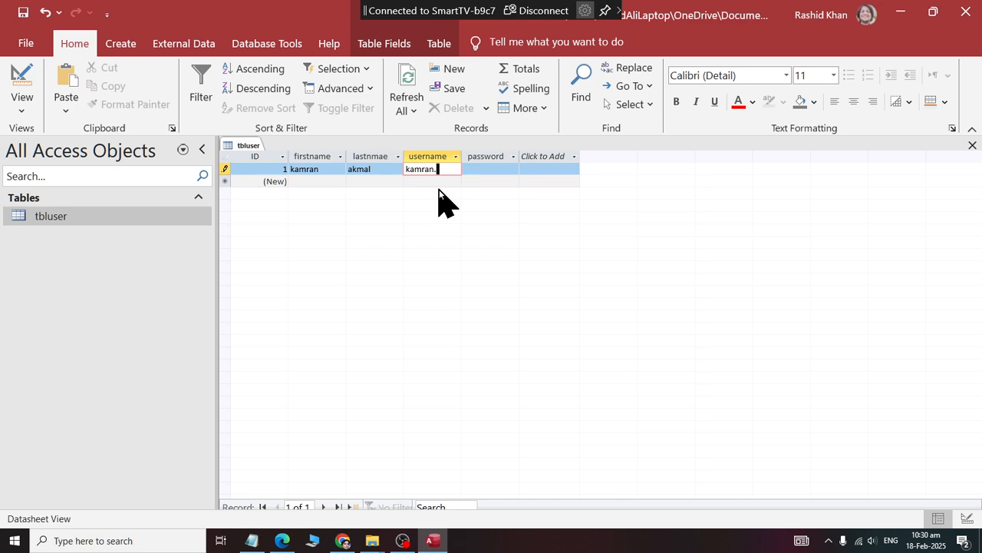
Fill in the first record's username and account password, and commit the record.
{"action": "type", "text": "kamran.akmal"}
{"action": "key", "text": "Tab"}
{"action": "type", "text": "kamran"}
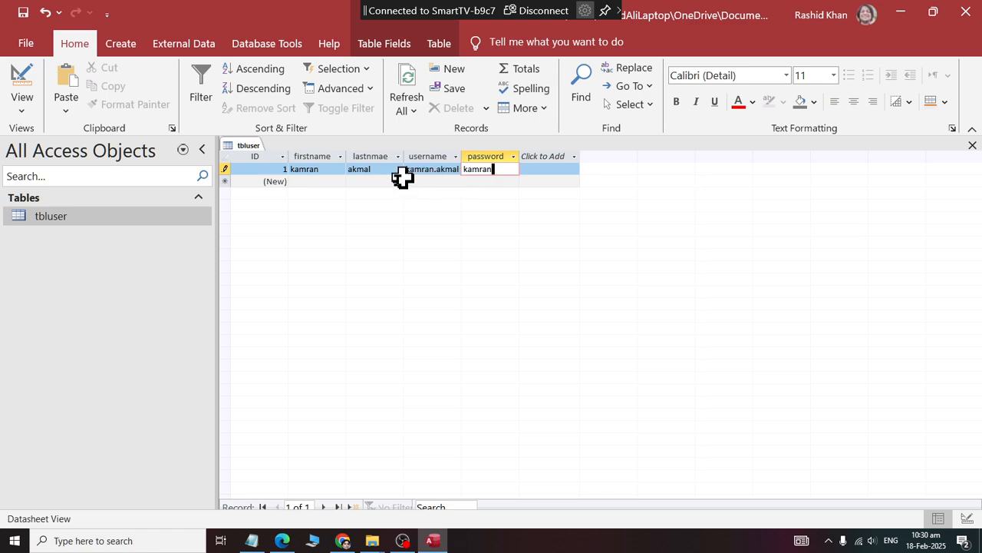
{"action": "left_click", "coordinate": [327, 182]}
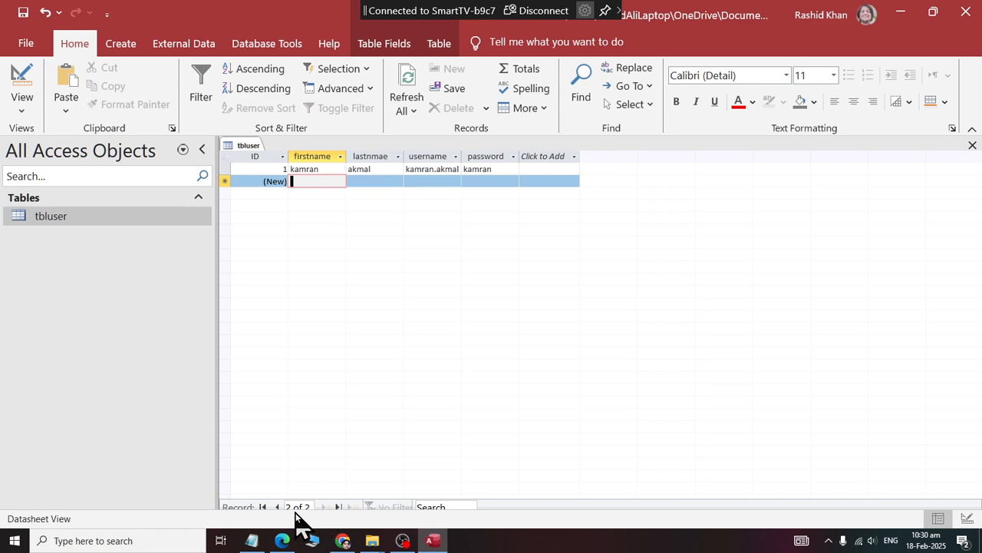
{"action": "left_click", "coordinate": [310, 169]}
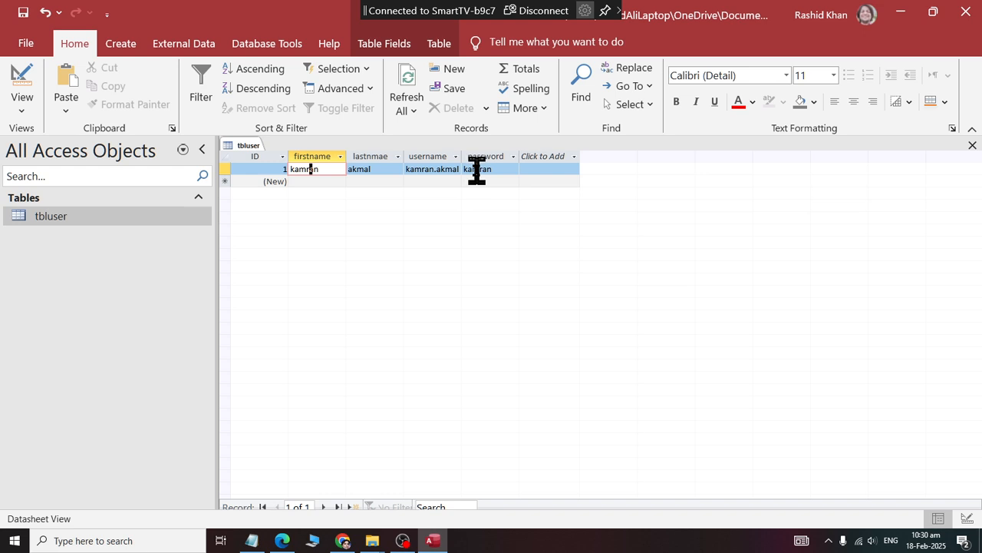
Start a second record in tbluser with the second user's first and last name.
{"action": "left_click", "coordinate": [324, 182]}
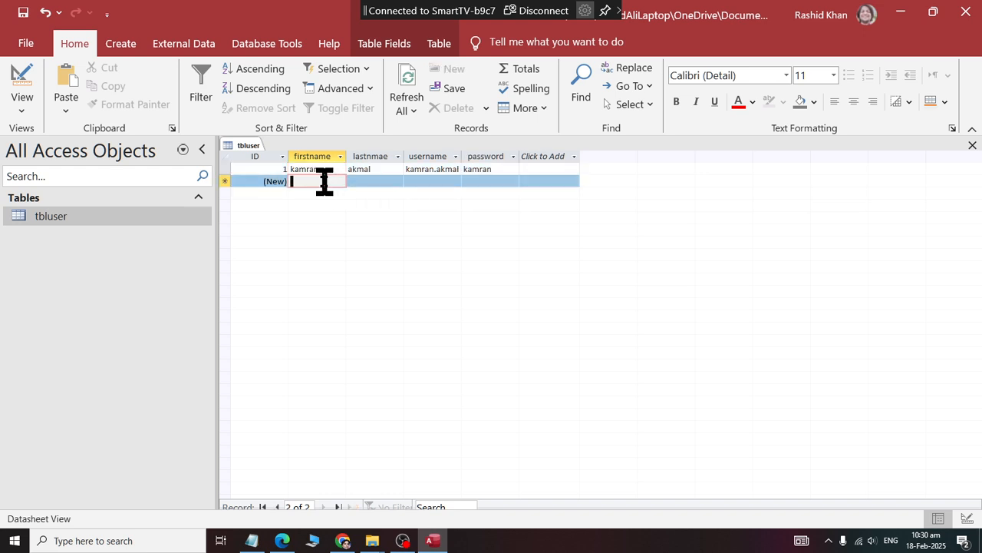
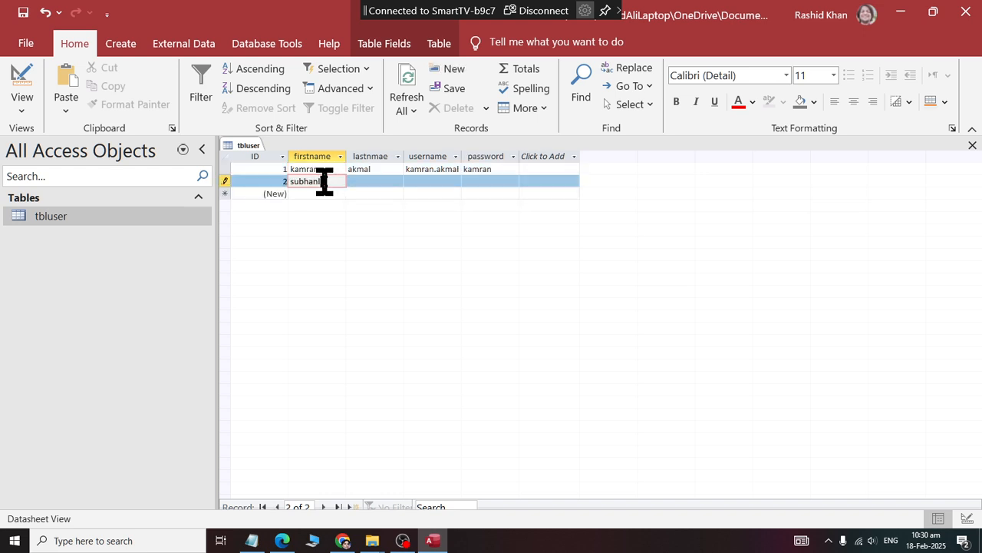
{"action": "key", "text": "Tab"}
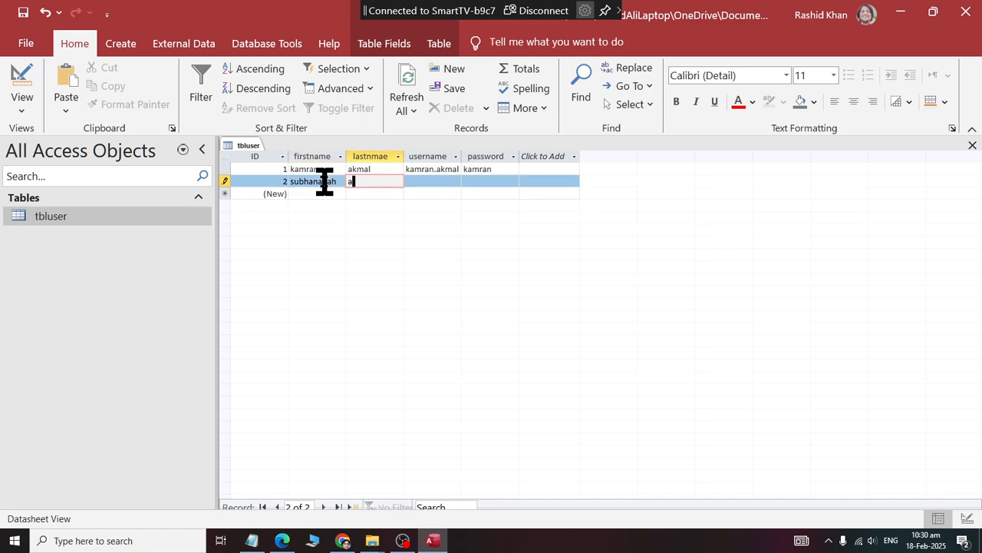
{"action": "key", "text": "Tab"}
Enter the second user's username, with a period between its two parts, in the second record.
{"action": "type", "text": "s"}
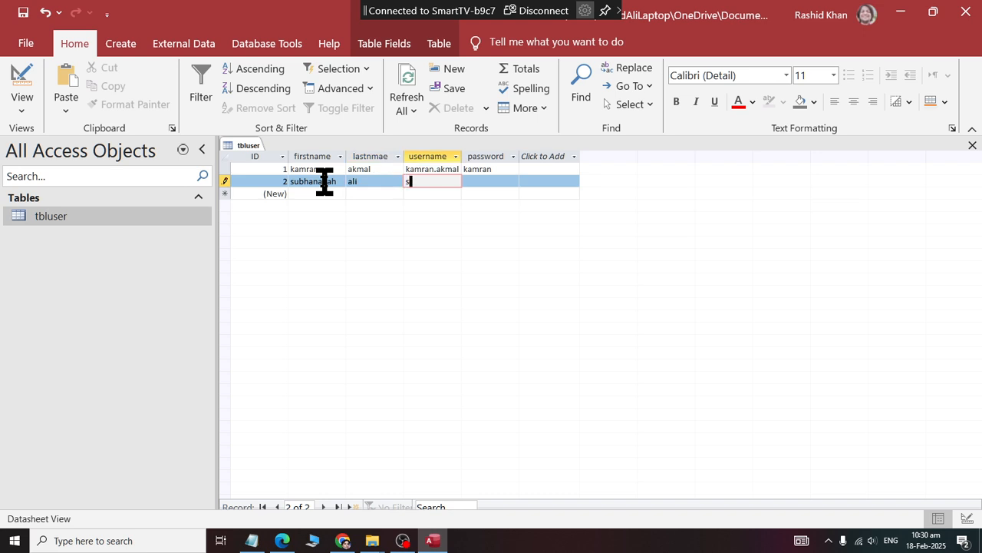
{"action": "type", "text": "ubhan.allah"}
{"action": "key", "text": "Tab"}
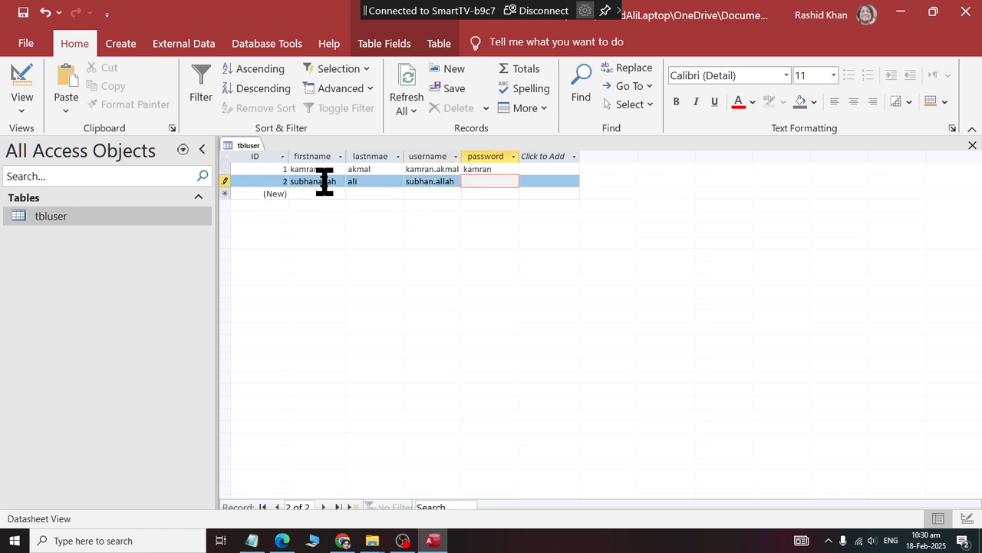
Enter the second user's account password in the second record, save the record, and close tbluser.
{"action": "type", "text": "subhan"}
{"action": "key", "text": "shift+Return"}
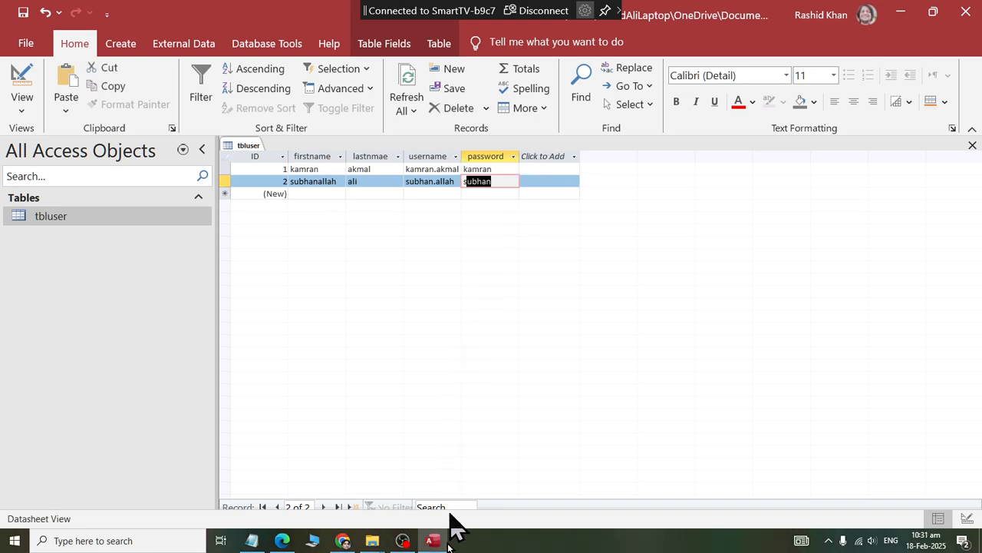
{"action": "right_click", "coordinate": [253, 149]}
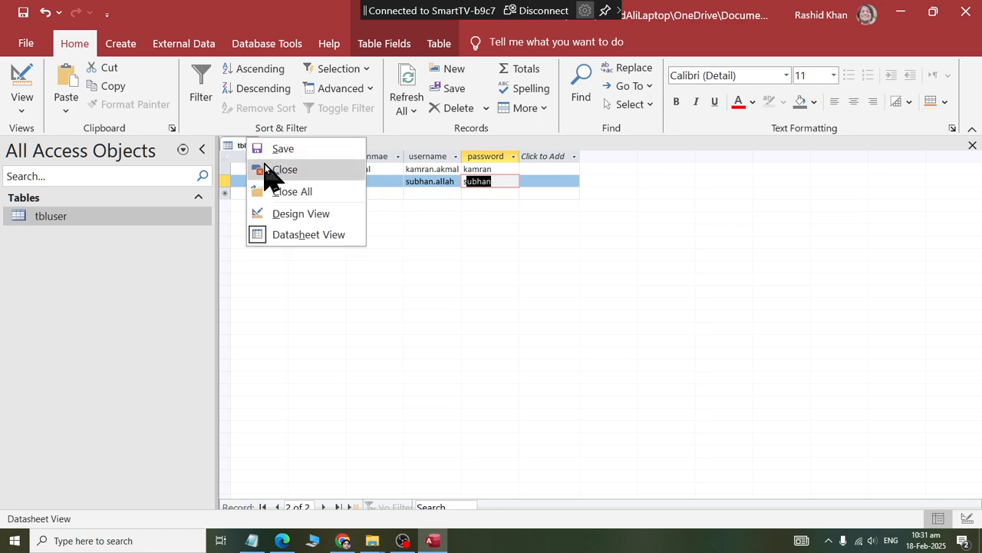
{"action": "left_click", "coordinate": [264, 169]}
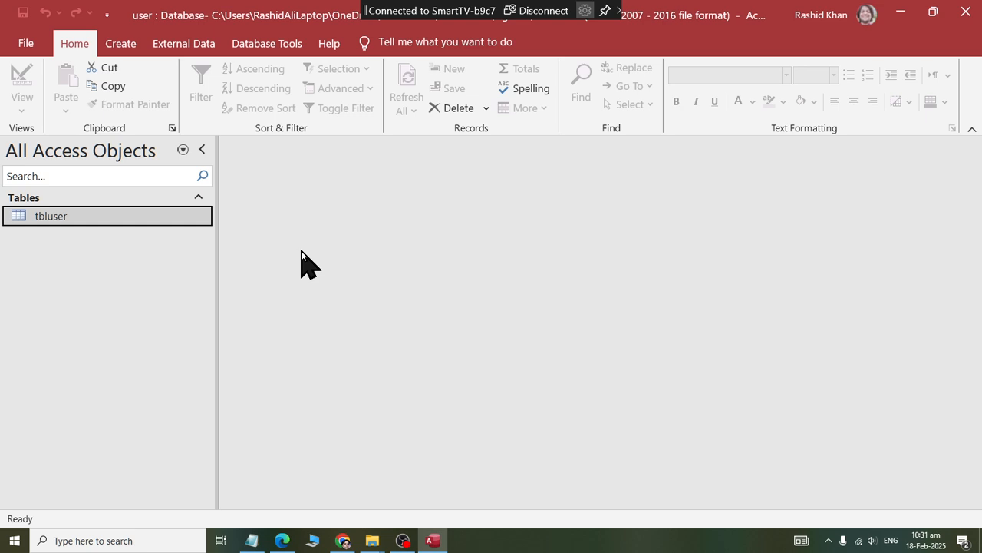
Create a form based on tbluser, save it as Add New user, and close it.
{"action": "left_click", "coordinate": [120, 44]}
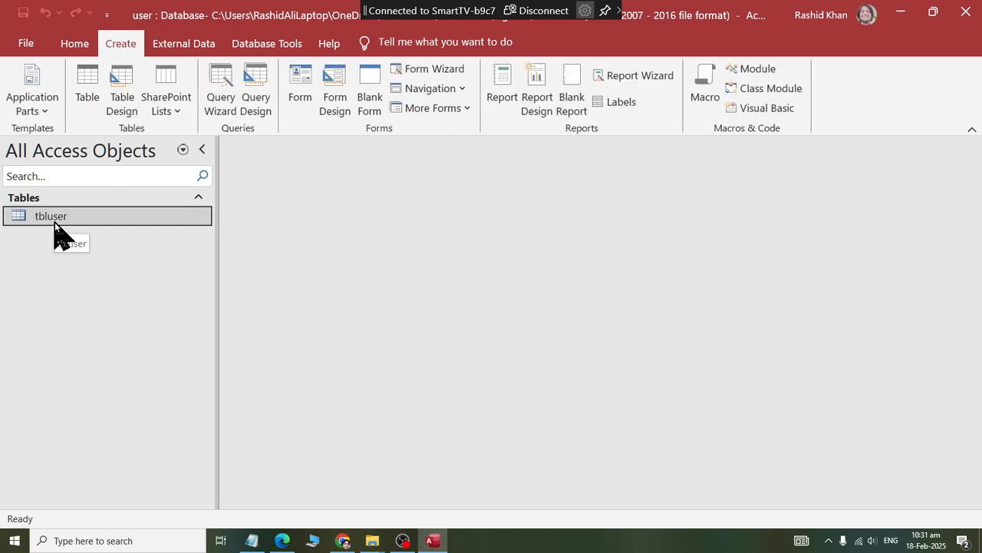
{"action": "left_click", "coordinate": [298, 96]}
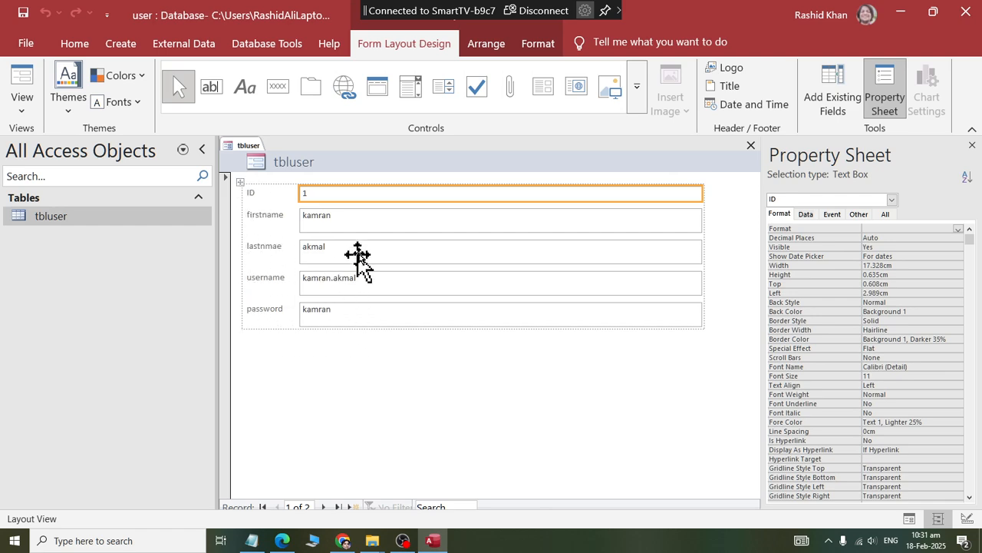
{"action": "right_click", "coordinate": [248, 145]}
{"action": "left_click", "coordinate": [263, 160]}
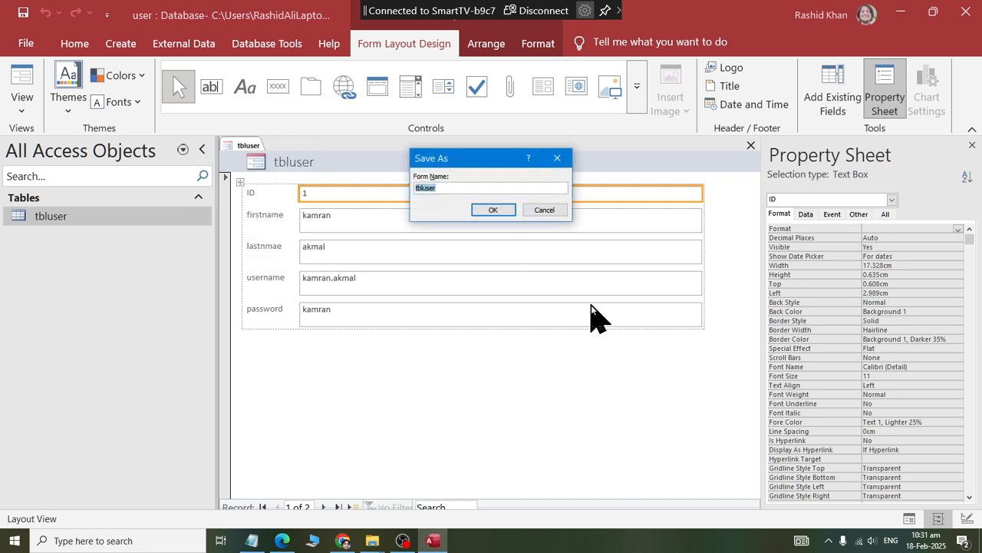
{"action": "type", "text": "Add New user"}
{"action": "left_click", "coordinate": [490, 209]}
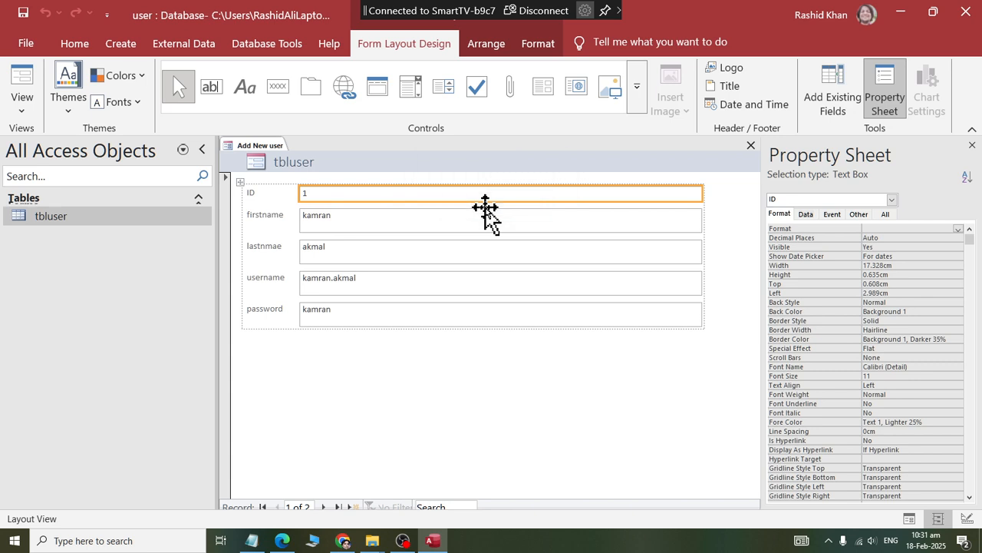
{"action": "right_click", "coordinate": [275, 145]}
{"action": "left_click", "coordinate": [292, 178]}
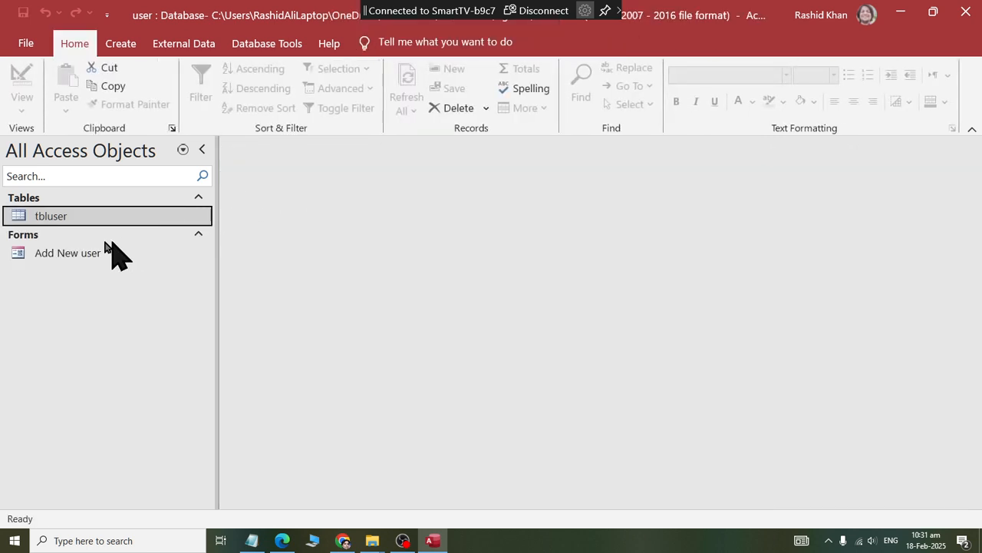
Open the Add New user form in Form View to check how it presents a record, and close it.
{"action": "left_click", "coordinate": [29, 261]}
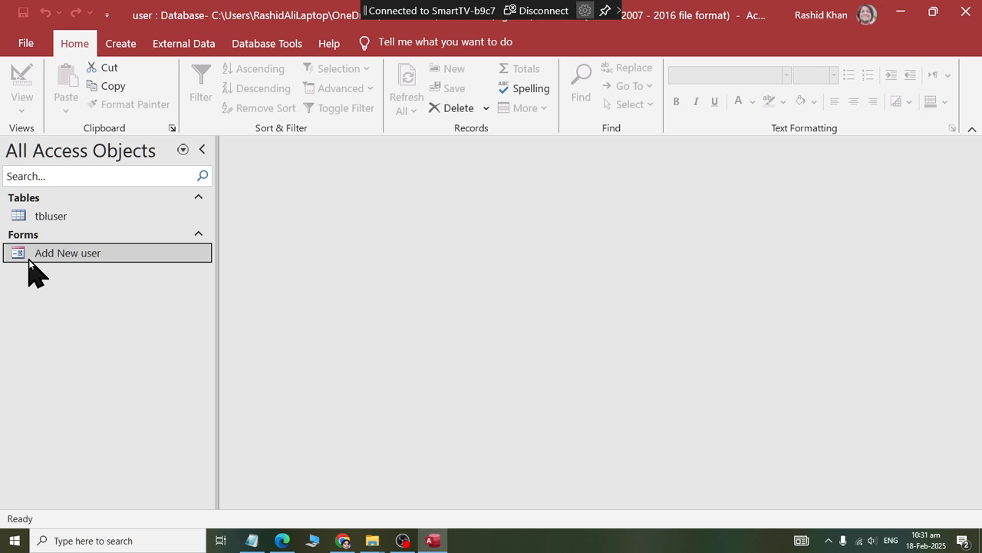
{"action": "right_click", "coordinate": [29, 261]}
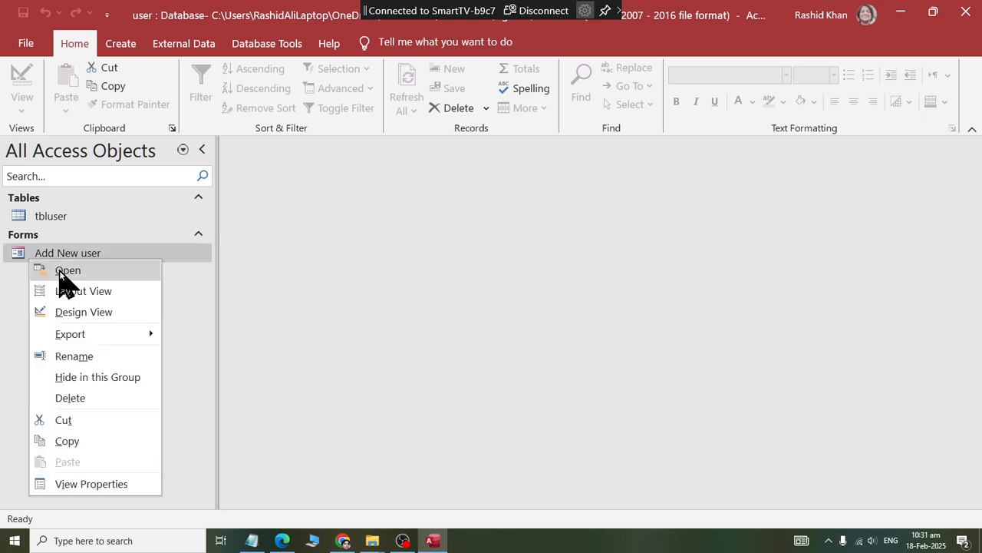
{"action": "left_click", "coordinate": [59, 270]}
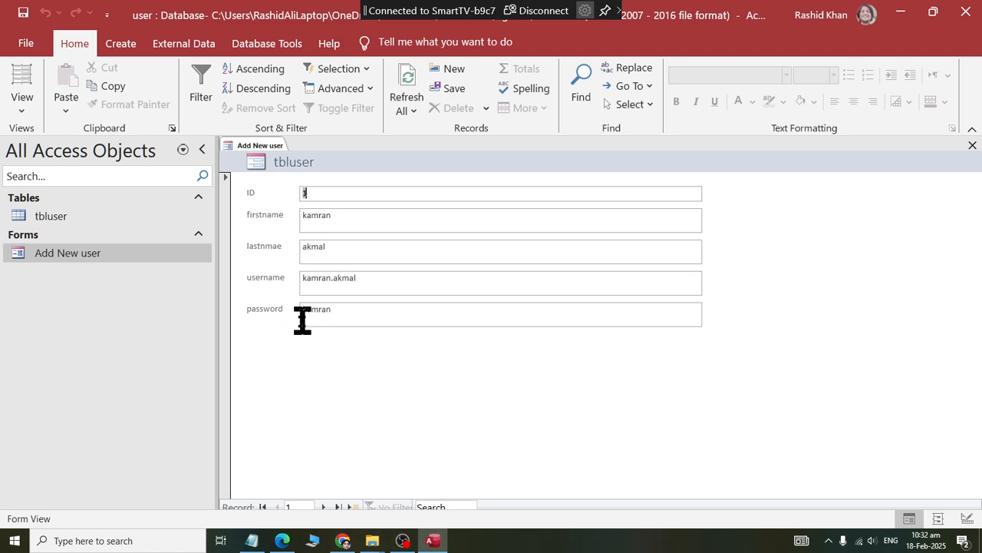
{"action": "right_click", "coordinate": [270, 144]}
{"action": "left_click", "coordinate": [286, 172]}
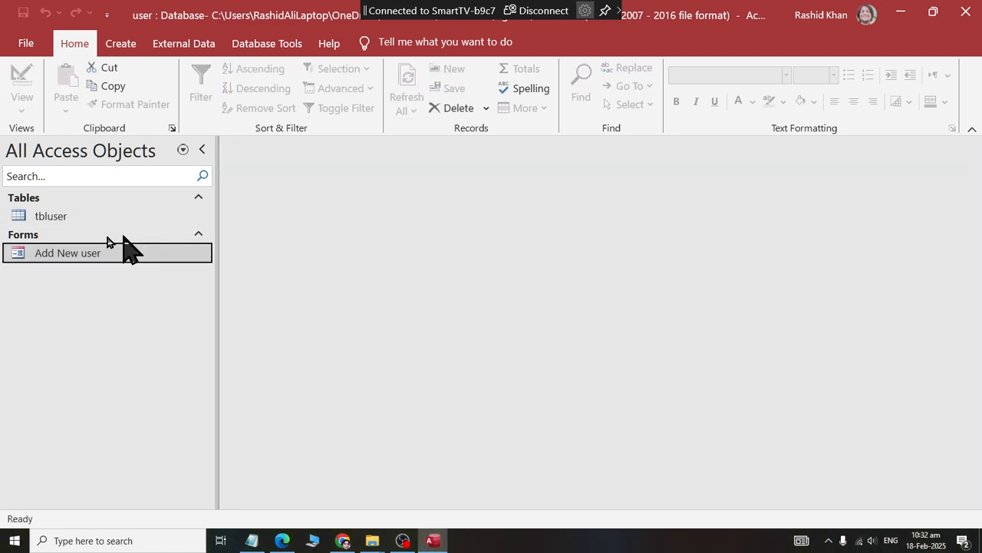
Open the Add New user form in Layout View and set the font size of all its labels and fields to 14.
{"action": "right_click", "coordinate": [39, 254]}
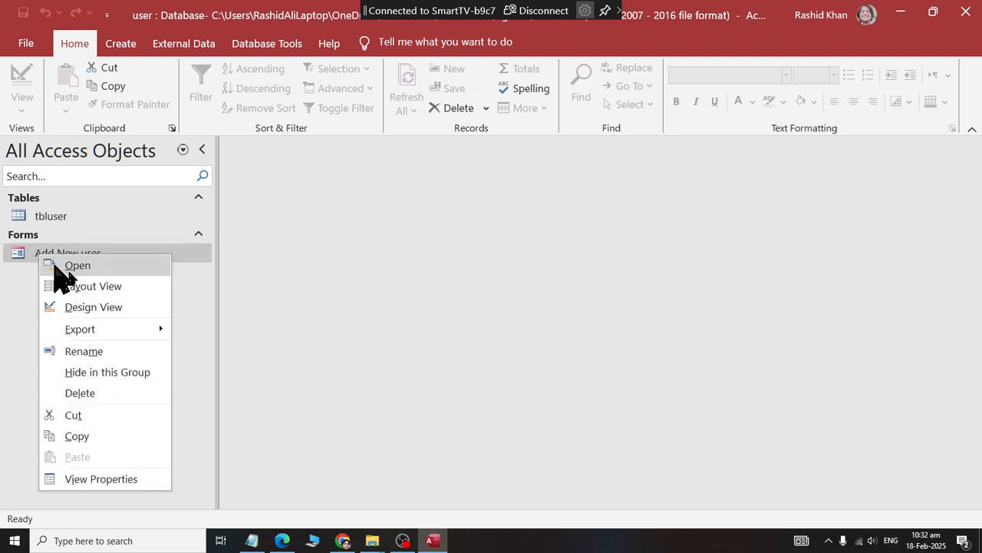
{"action": "left_click", "coordinate": [116, 289]}
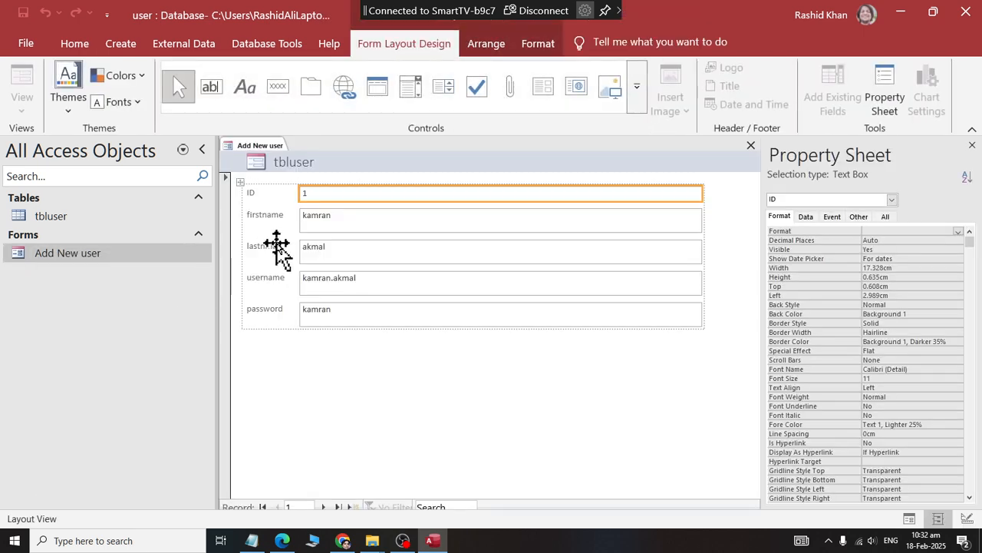
{"action": "left_click", "coordinate": [238, 181]}
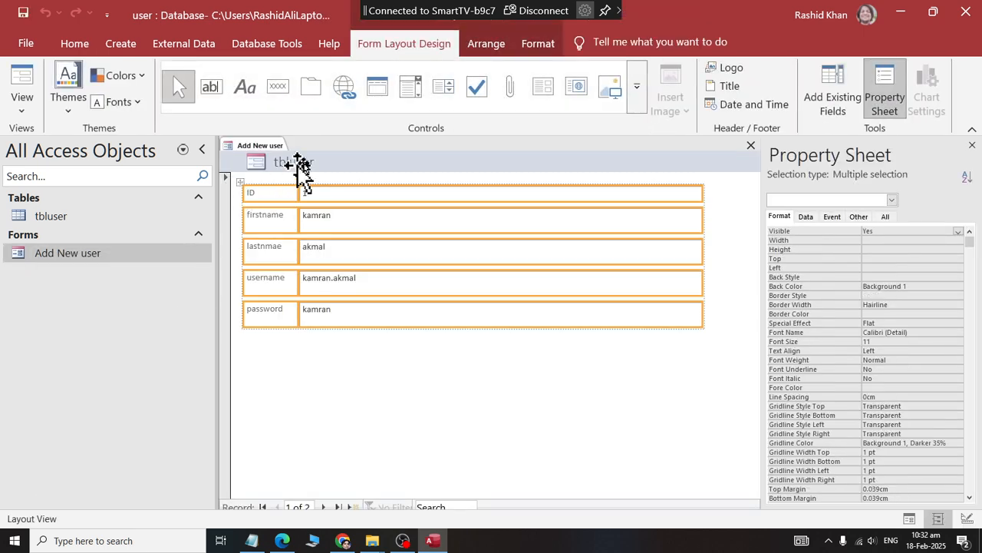
{"action": "left_click", "coordinate": [539, 46]}
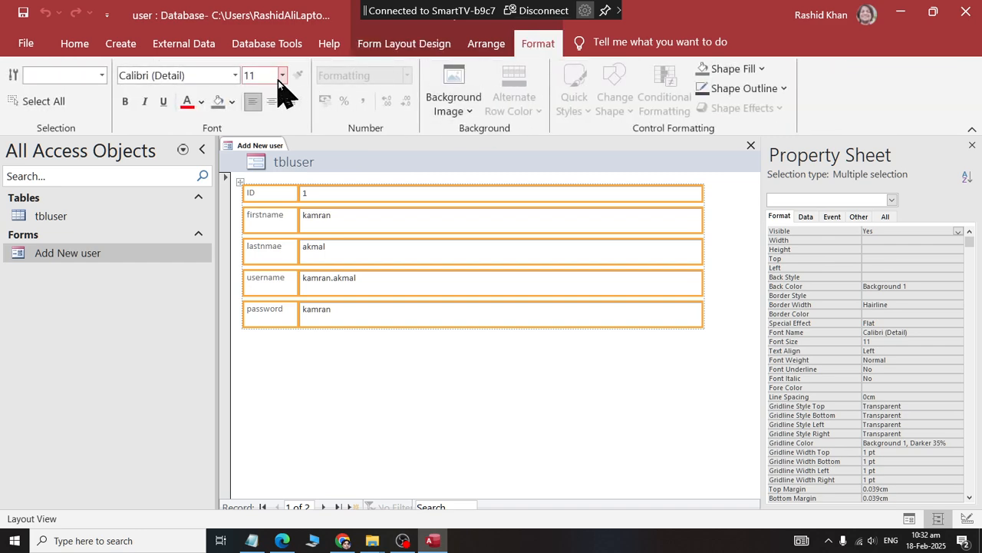
{"action": "left_click", "coordinate": [284, 76]}
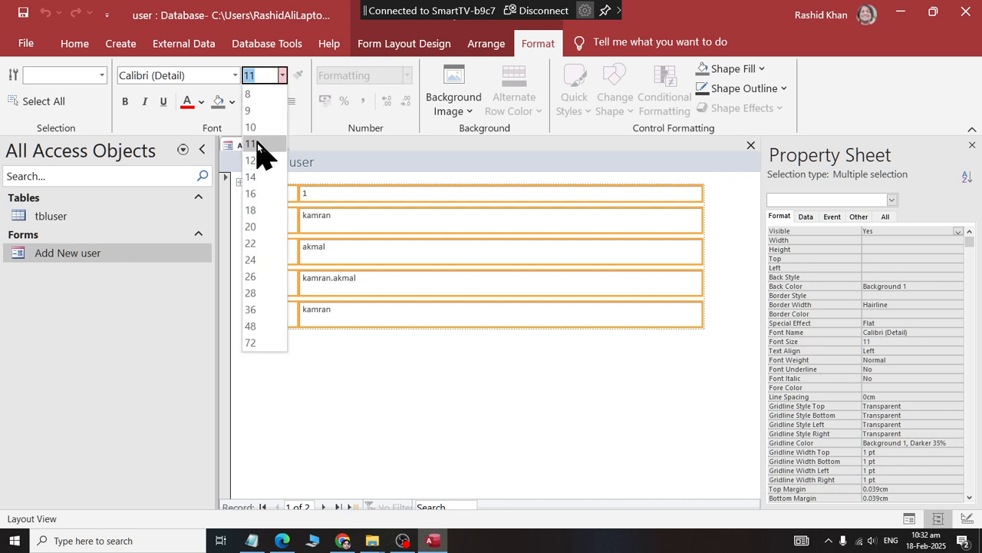
{"action": "left_click", "coordinate": [247, 180]}
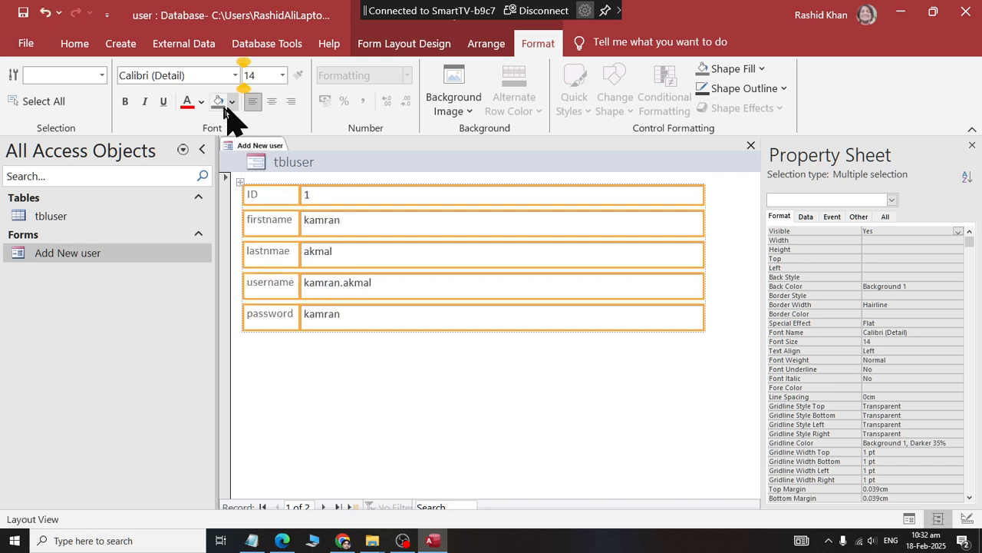
Try dark orange and white font colors with a Background 2, Darker 10% fill on all the form's labels and fields.
{"action": "left_click", "coordinate": [202, 103]}
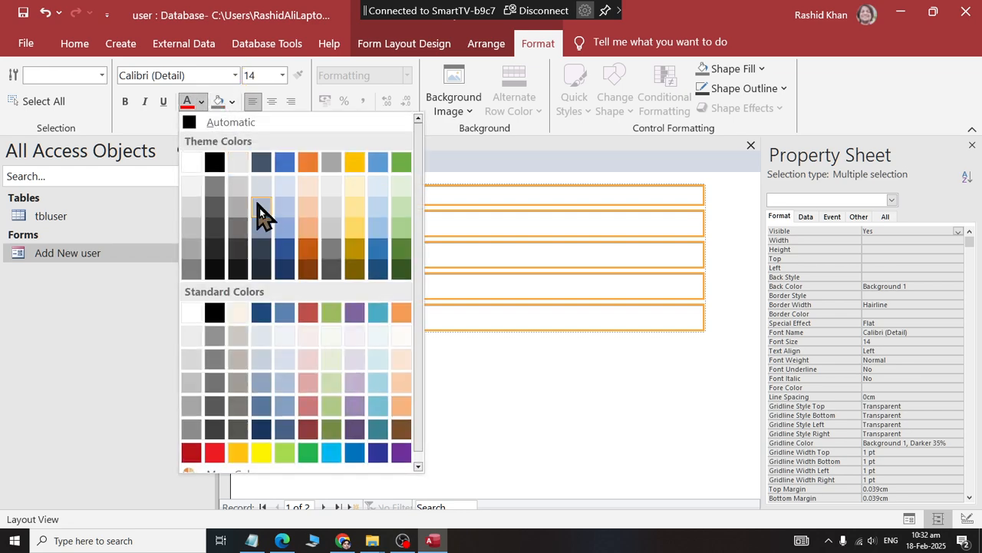
{"action": "left_click", "coordinate": [306, 265]}
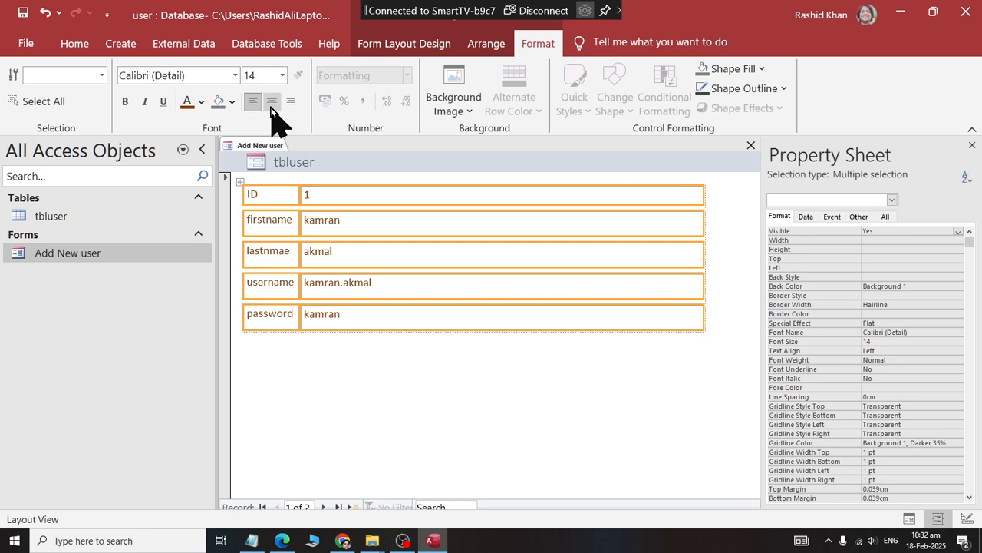
{"action": "left_click", "coordinate": [233, 103]}
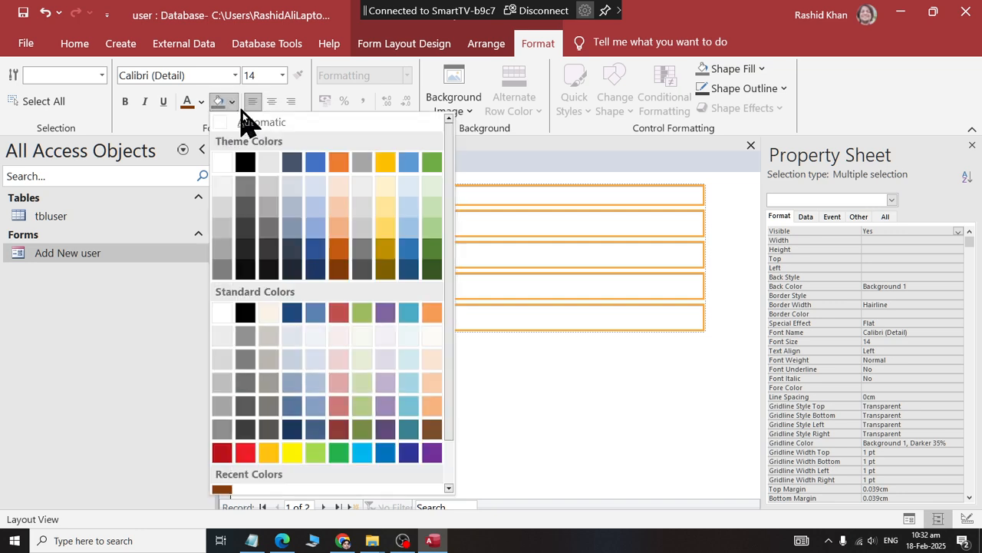
{"action": "left_click", "coordinate": [266, 182]}
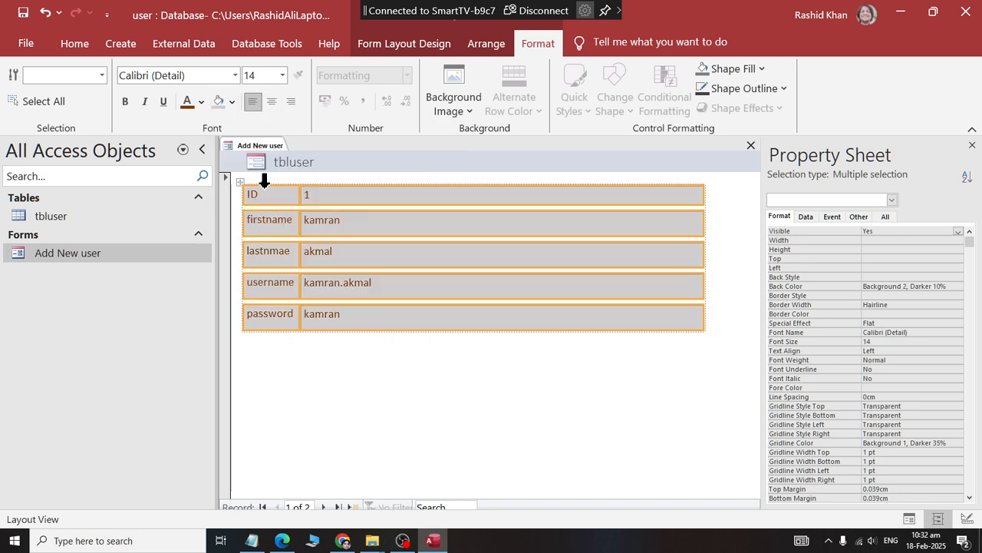
{"action": "left_click", "coordinate": [201, 102]}
{"action": "left_click", "coordinate": [184, 161]}
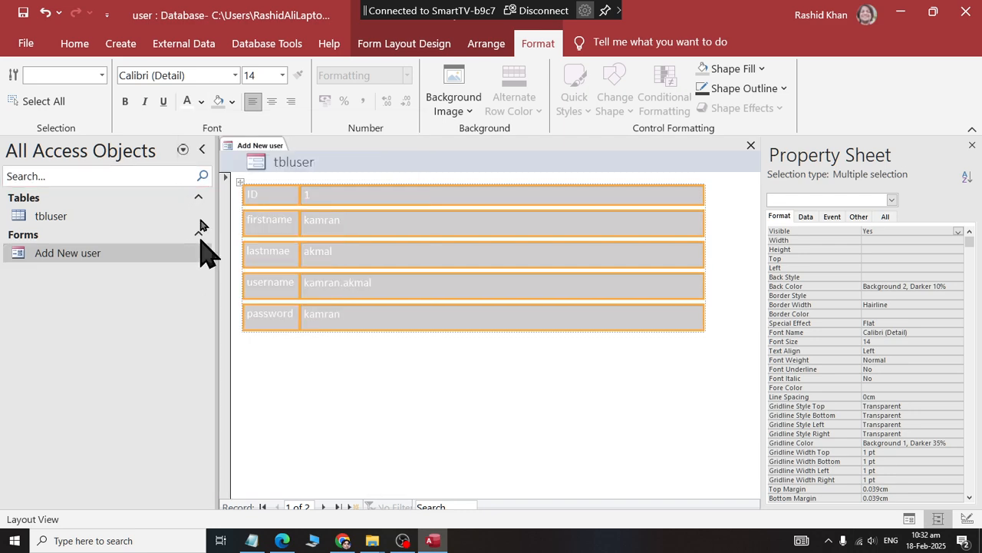
Set the labels and fields to a dark gray font and an Accent 4, Lighter 80% fill, and save and close the form.
{"action": "left_click", "coordinate": [201, 102]}
{"action": "left_click", "coordinate": [192, 271]}
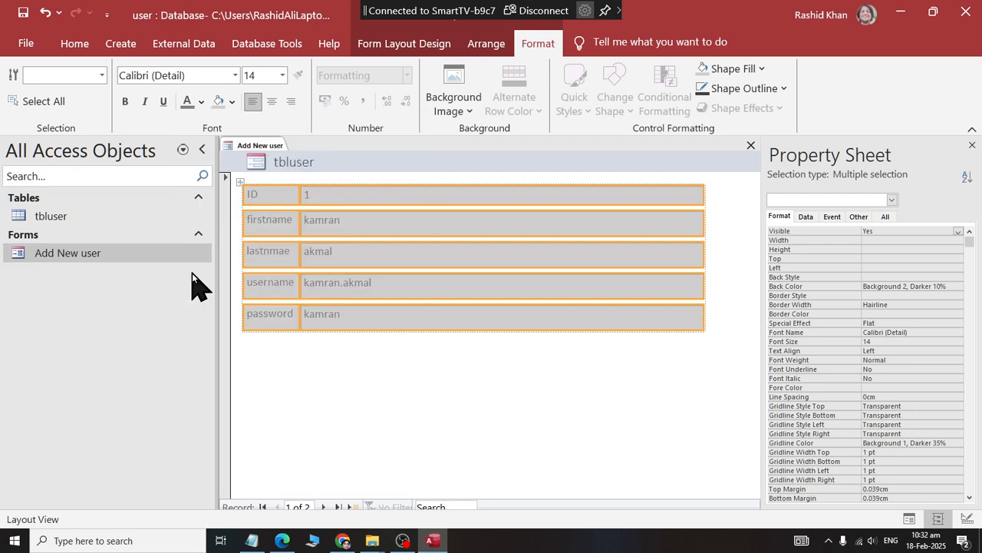
{"action": "left_click", "coordinate": [232, 102]}
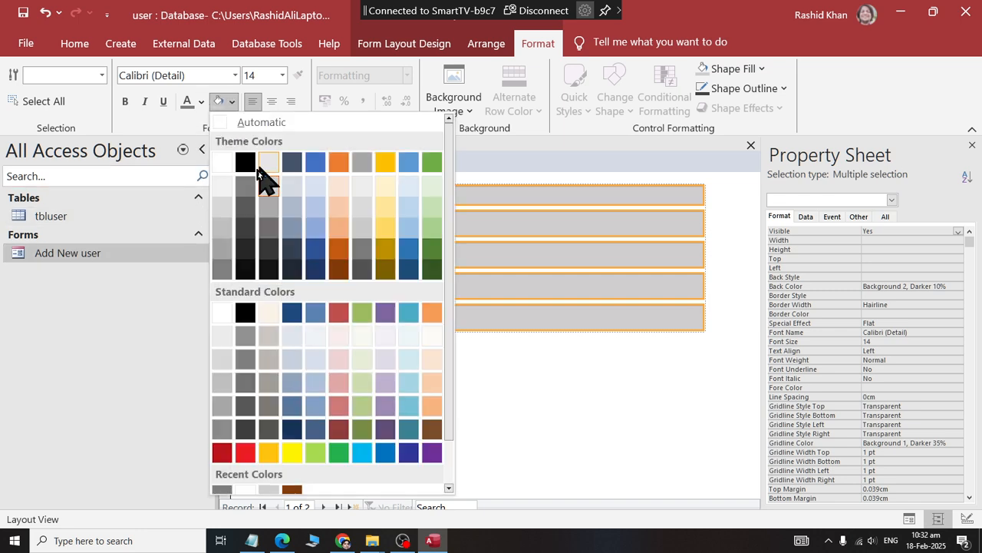
{"action": "left_click", "coordinate": [384, 187]}
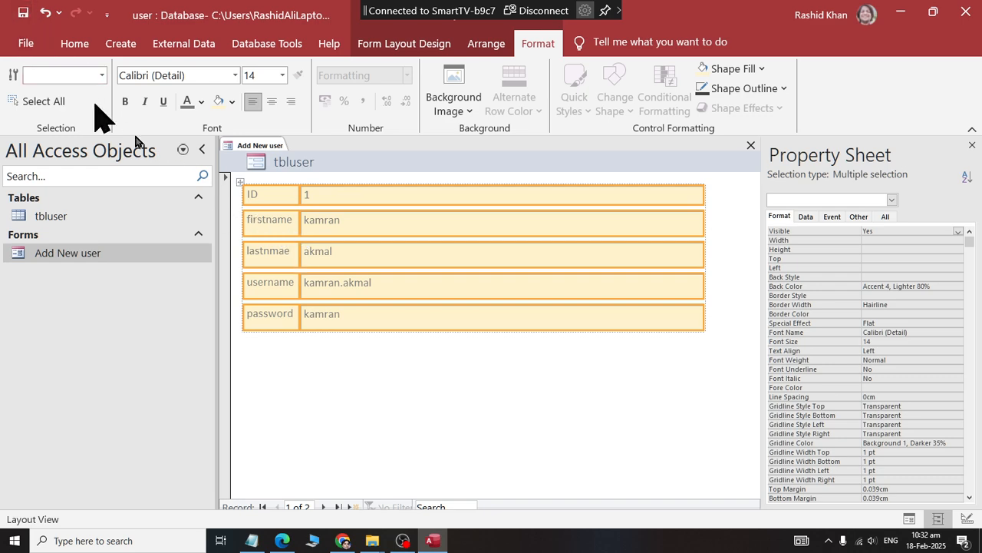
{"action": "right_click", "coordinate": [261, 145]}
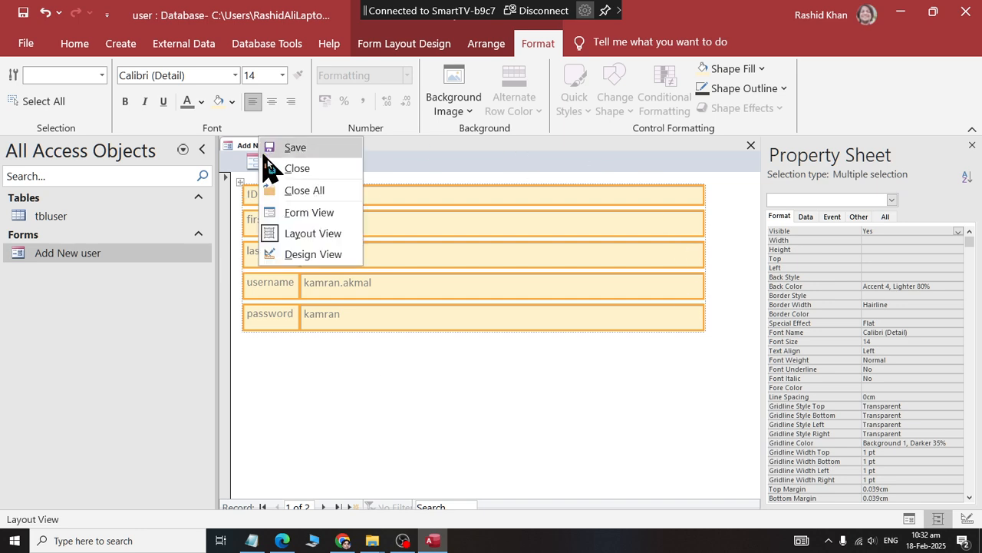
{"action": "left_click", "coordinate": [297, 168]}
Open the Add New user form in Form View and go to a new blank record.
{"action": "right_click", "coordinate": [100, 254]}
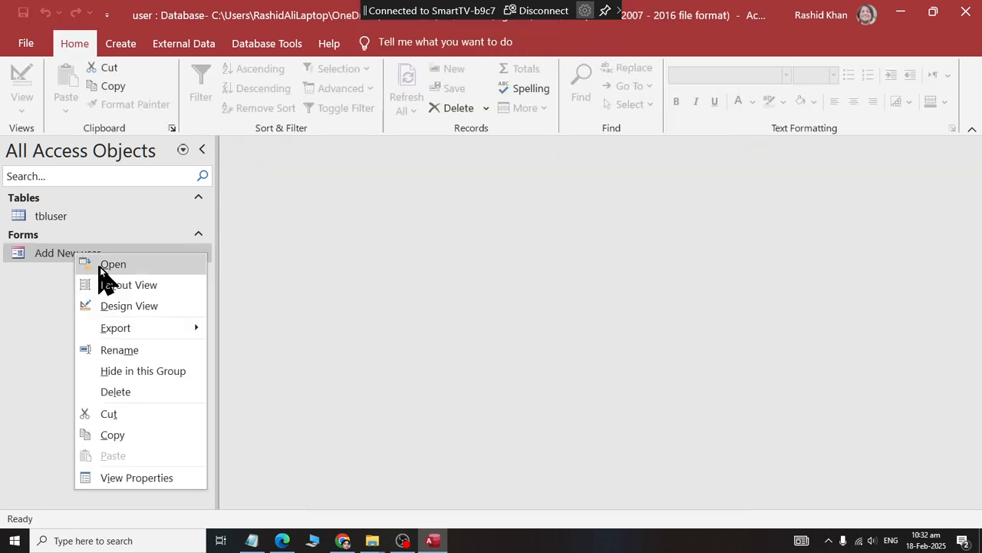
{"action": "left_click", "coordinate": [136, 265]}
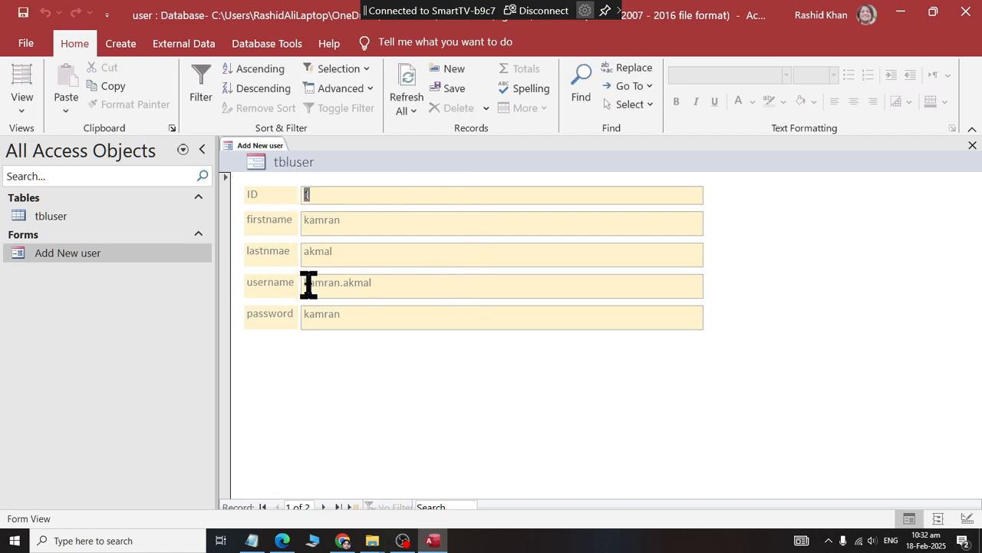
{"action": "left_click", "coordinate": [324, 507]}
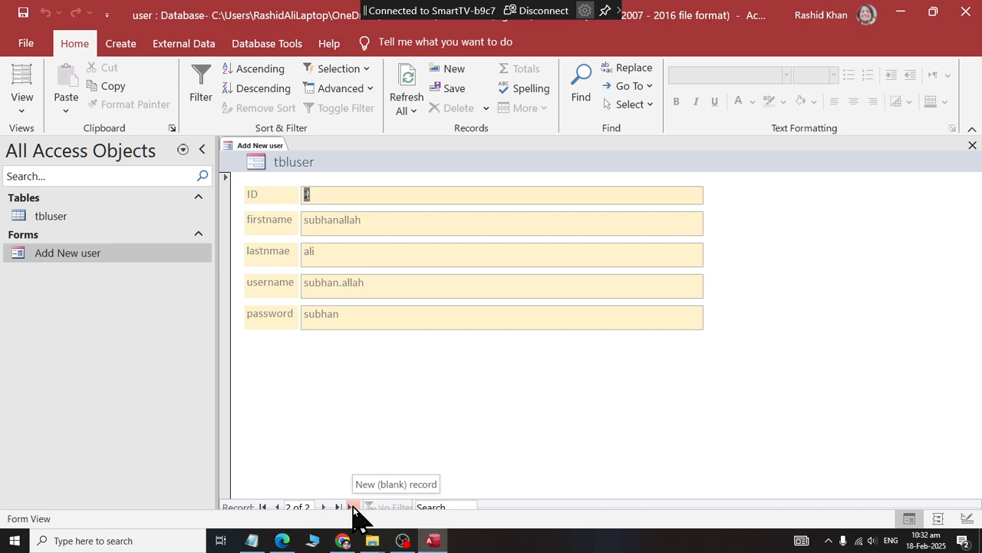
{"action": "left_click", "coordinate": [353, 506]}
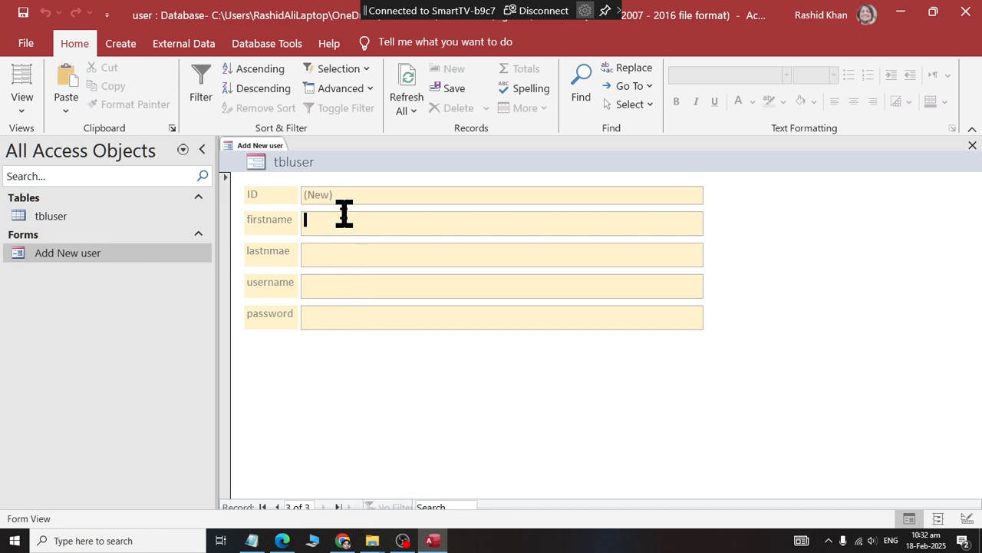
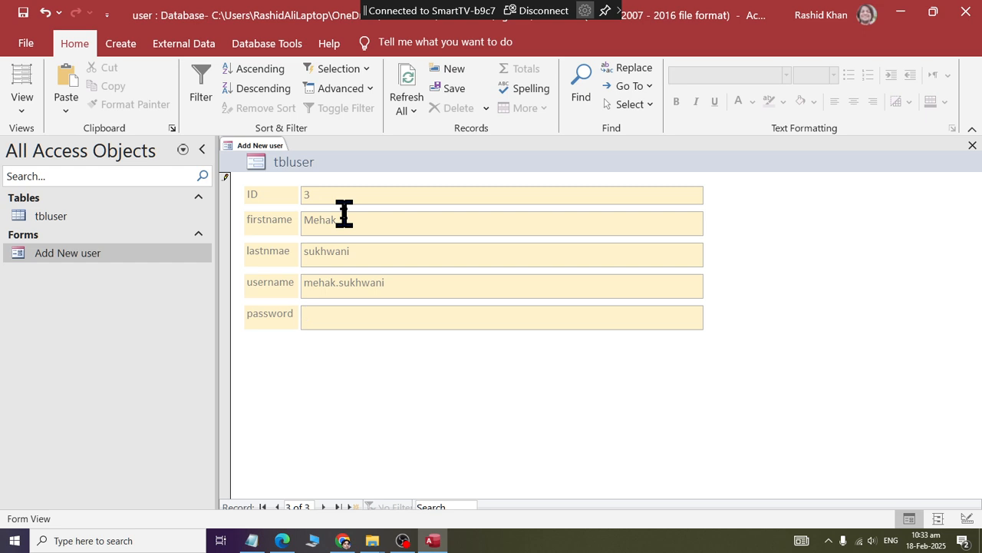
Enter the third user's first name, last name and period-separated username in the new record of the form.
{"action": "type", "text": "mehak"}
Enter the third user's account password, save the record, and close the Add New user form.
{"action": "key", "text": "shift+Return"}
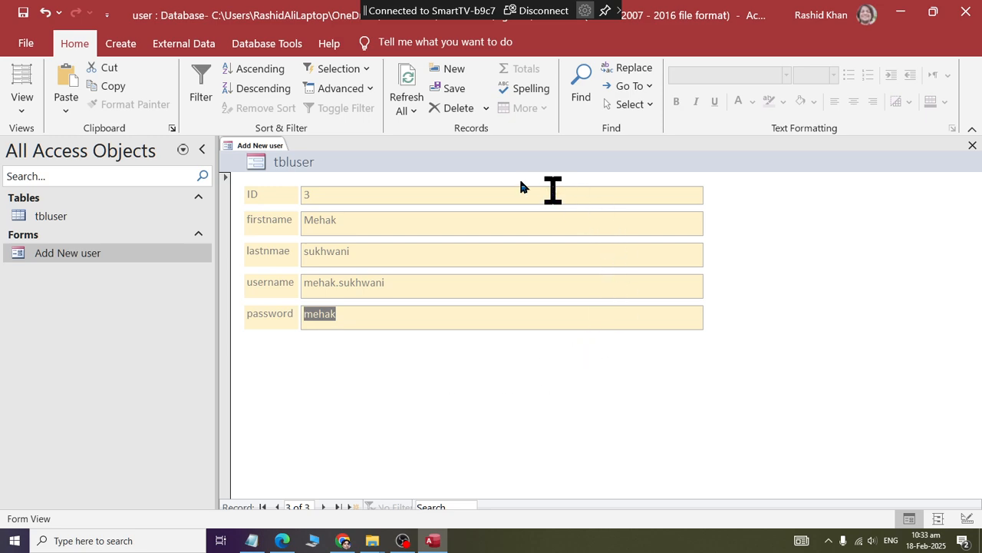
{"action": "right_click", "coordinate": [224, 147]}
{"action": "right_click", "coordinate": [250, 145]}
{"action": "left_click", "coordinate": [272, 174]}
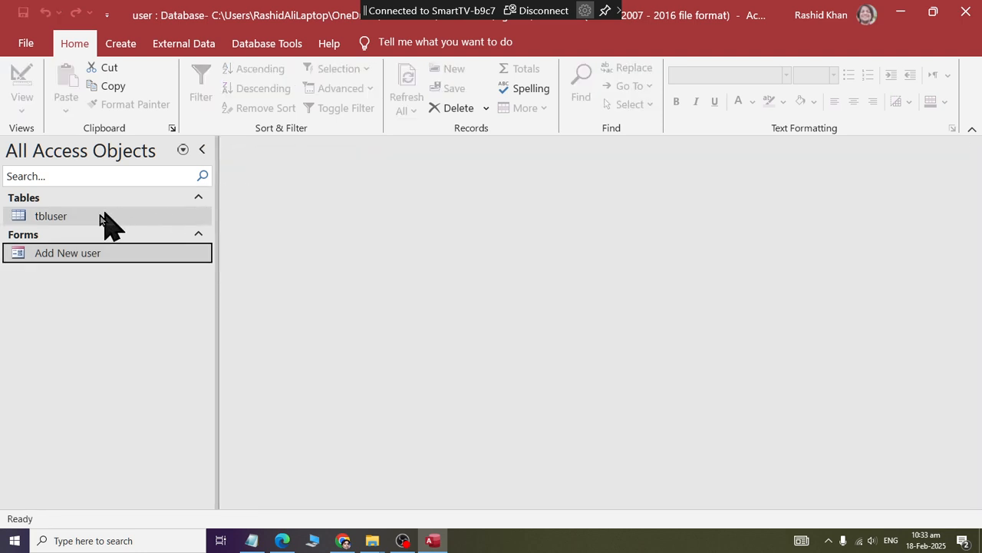
Open the tbluser table to check the user records, and close it.
{"action": "right_click", "coordinate": [51, 218]}
{"action": "left_click", "coordinate": [75, 231]}
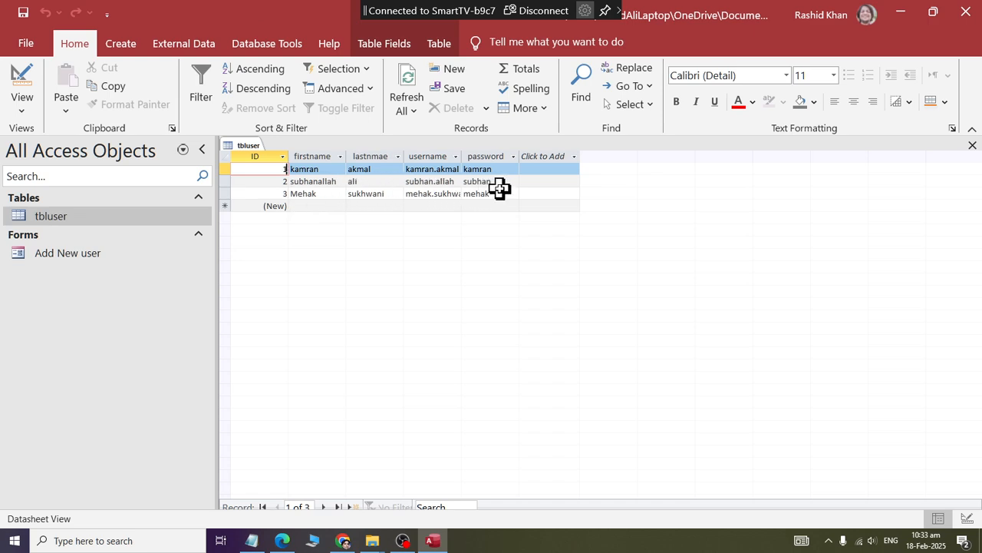
{"action": "right_click", "coordinate": [255, 146]}
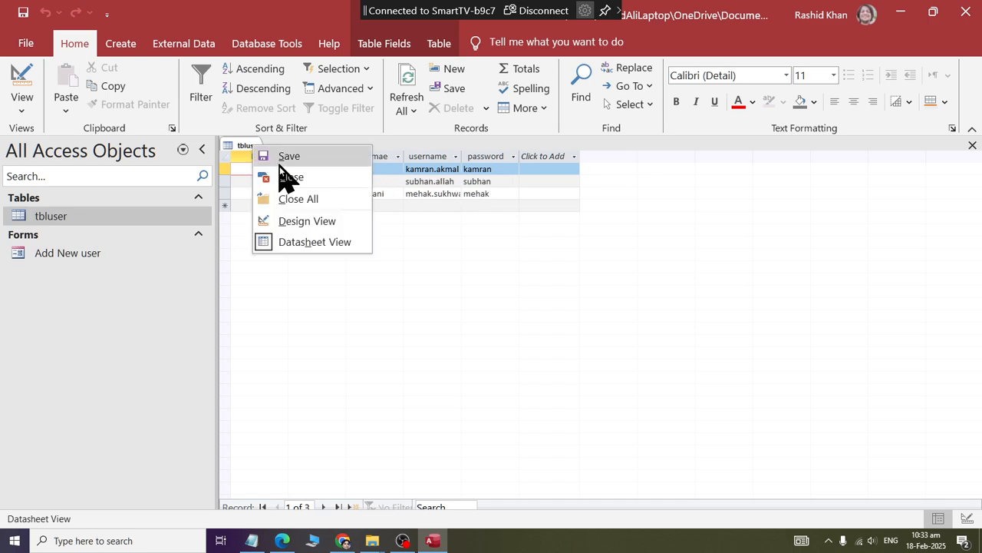
{"action": "left_click", "coordinate": [279, 163]}
Open the Add New user form and go to a new blank record.
{"action": "right_click", "coordinate": [65, 251]}
{"action": "left_click", "coordinate": [101, 261]}
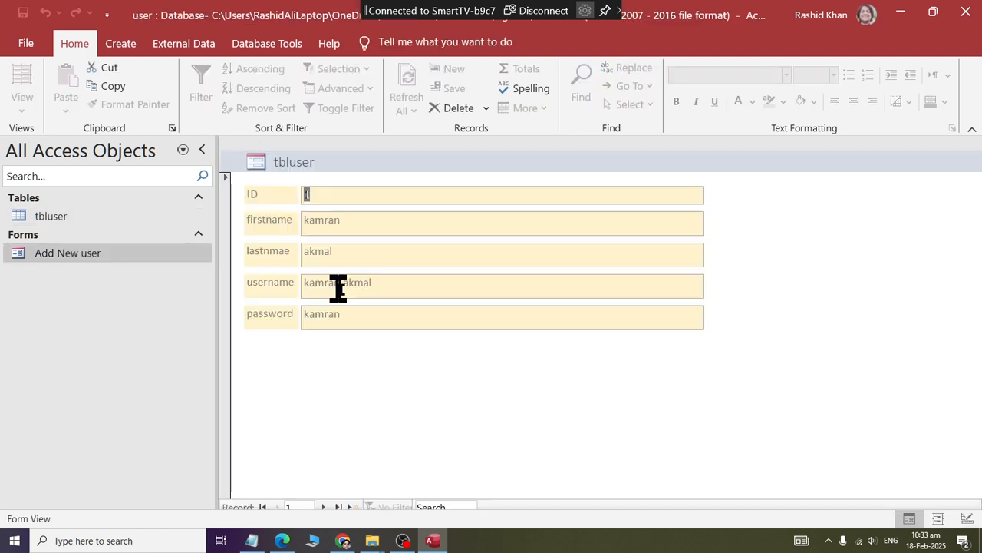
{"action": "left_click", "coordinate": [353, 507]}
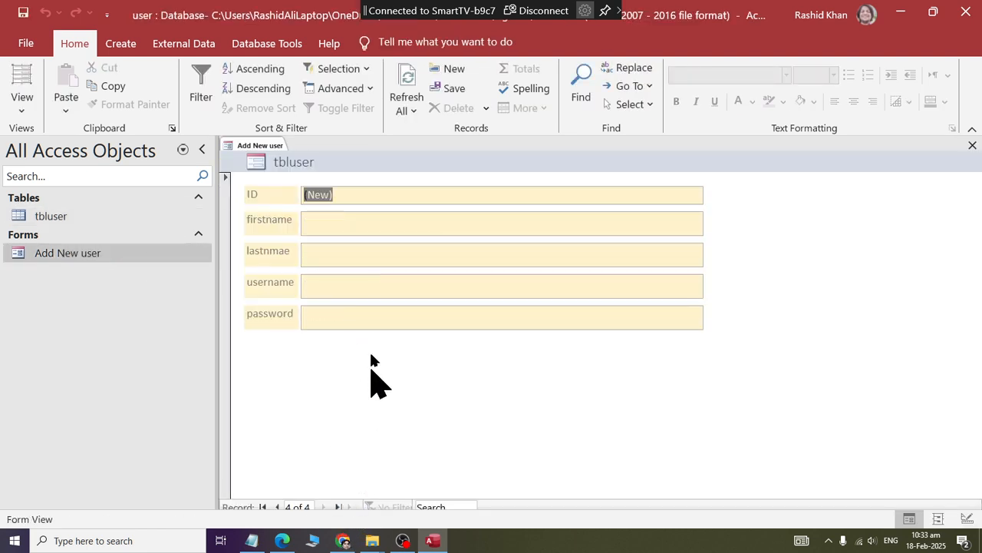
Enter the fourth user's first name, last name and username, made of the first initial, a period and the last name, in the new record.
{"action": "left_click", "coordinate": [330, 225]}
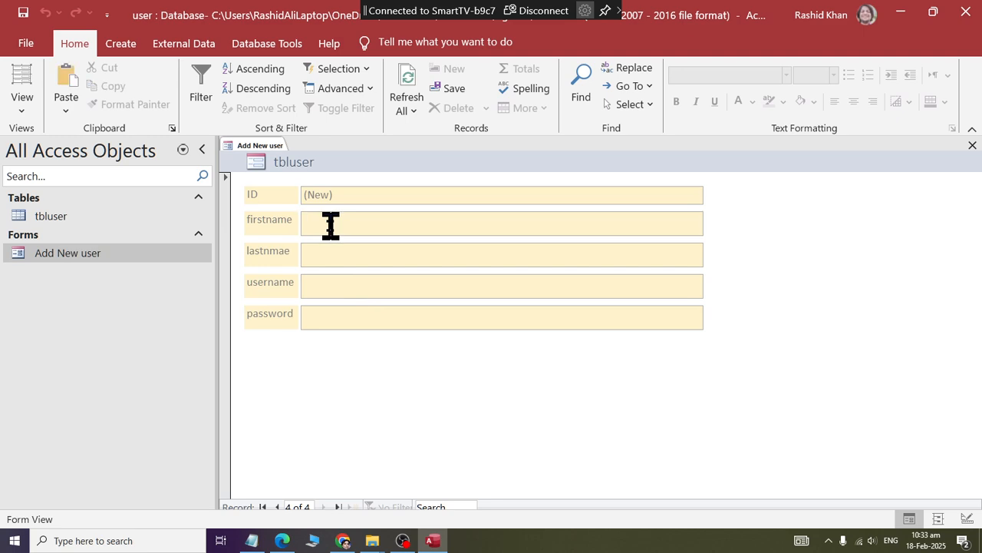
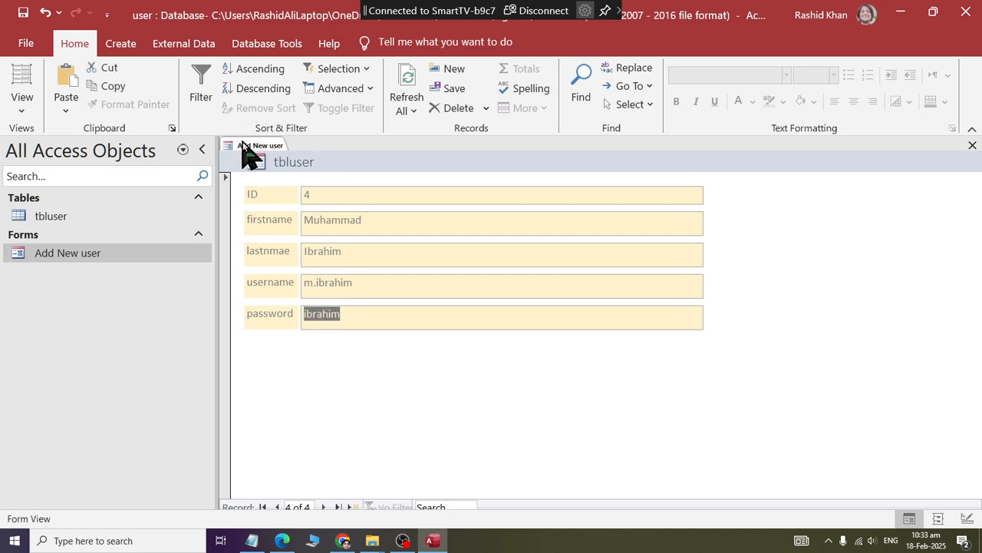
Enter the fourth user's account password in the record and close the Add New user form.
{"action": "right_click", "coordinate": [247, 146]}
{"action": "left_click", "coordinate": [260, 154]}
Open the Add New user form in Layout View, change its header title to "Add New User Details", and close the form.
{"action": "right_click", "coordinate": [79, 254]}
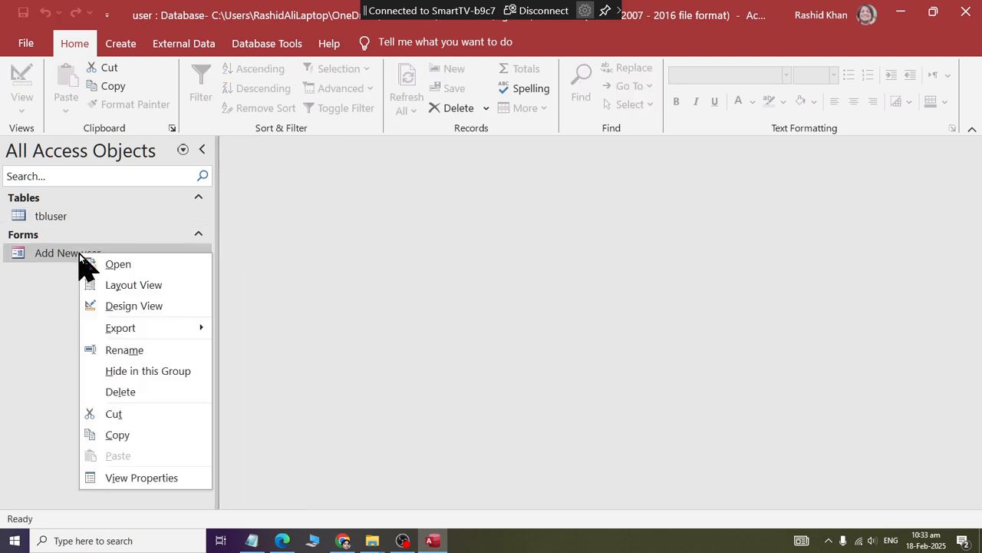
{"action": "left_click", "coordinate": [113, 287]}
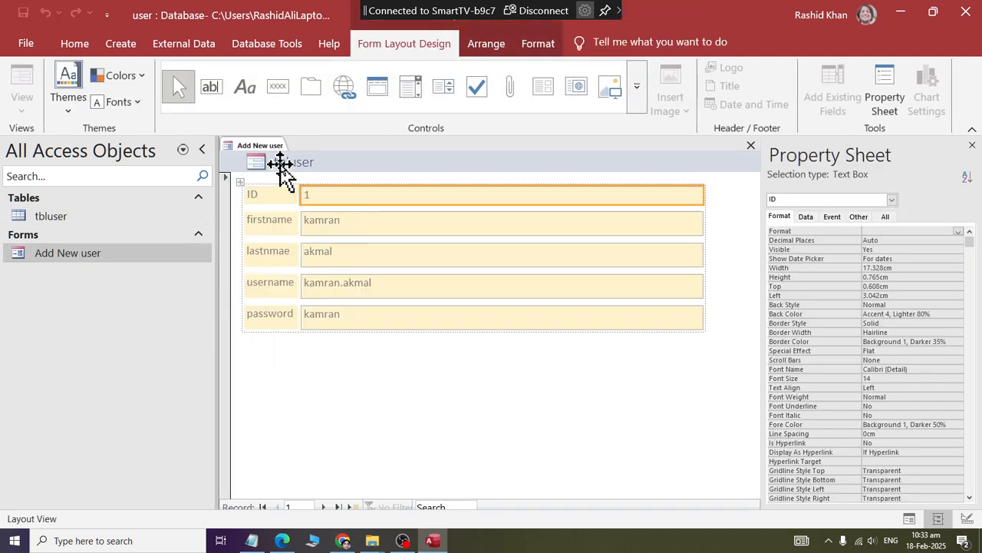
{"action": "left_click", "coordinate": [290, 166]}
{"action": "double_click", "coordinate": [294, 162]}
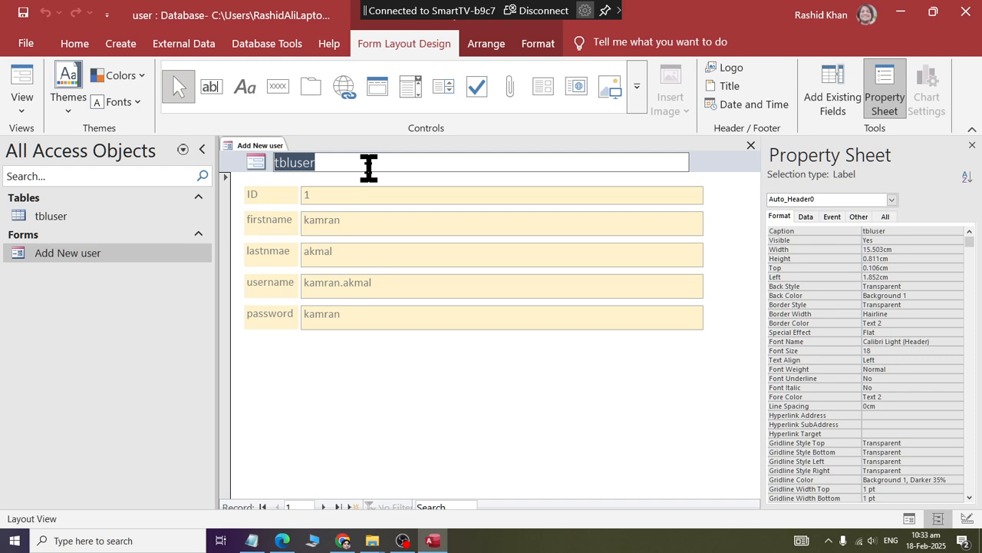
{"action": "type", "text": "Add New User Fo"}
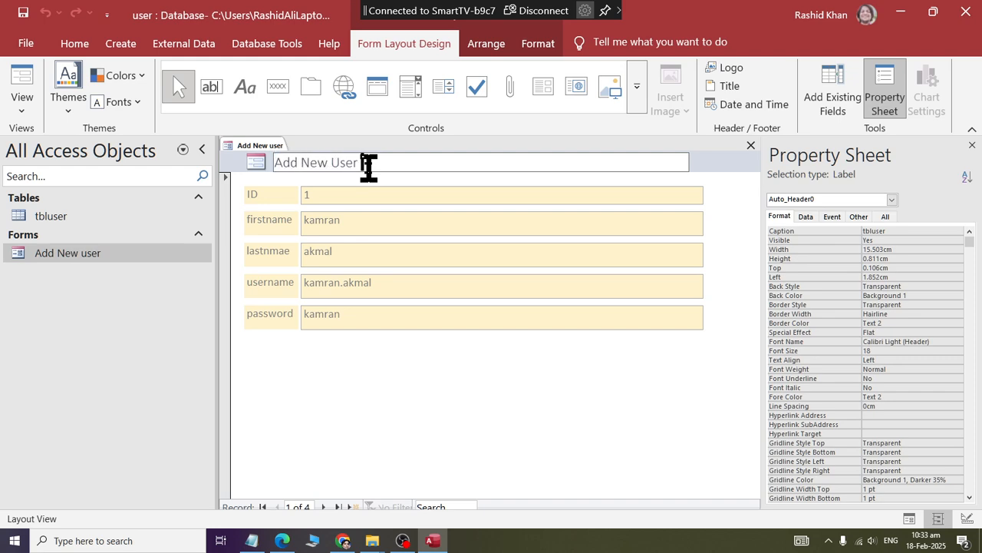
{"action": "type", "text": "etails"}
{"action": "key", "text": "Return"}
{"action": "right_click", "coordinate": [272, 146]}
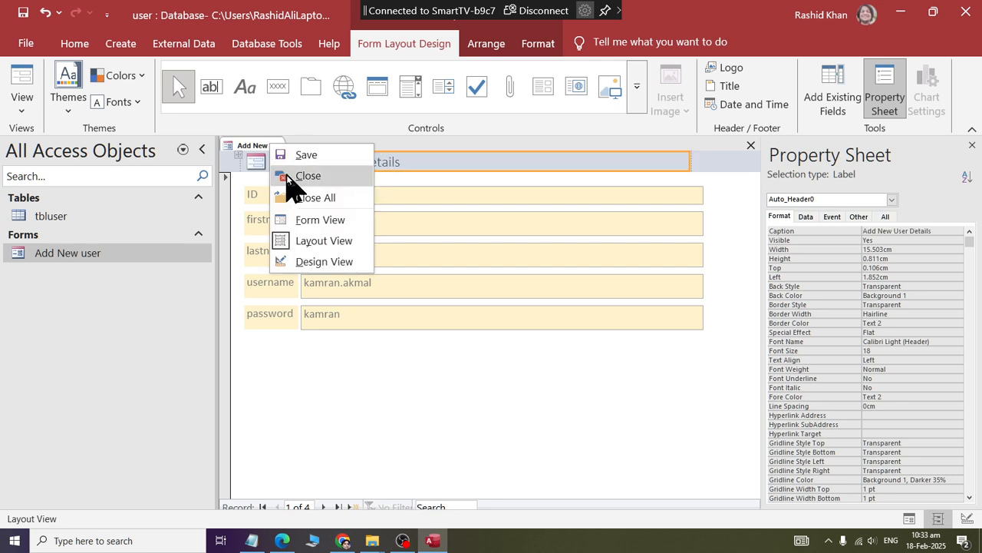
{"action": "left_click", "coordinate": [286, 174]}
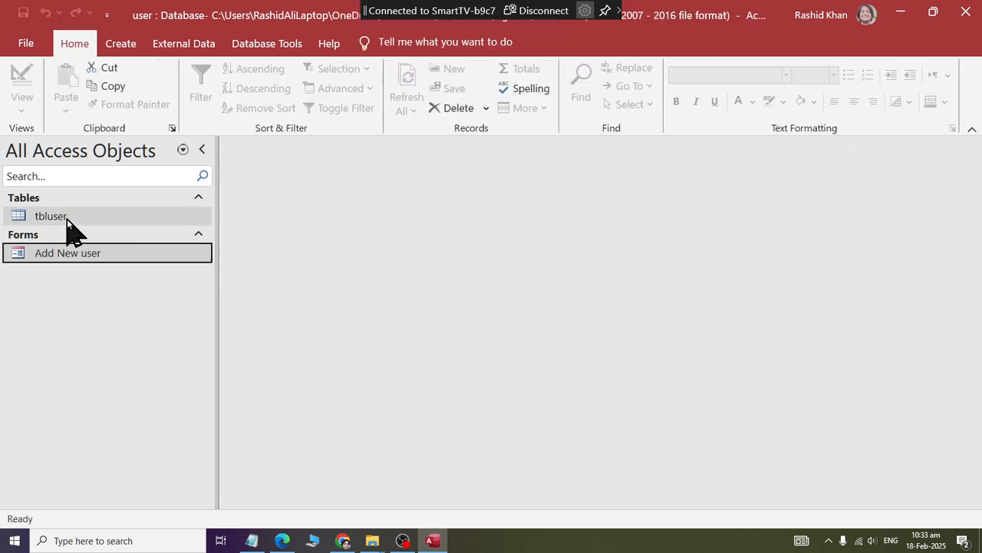
Open the tbluser table to review the stored records including the fourth user, and close the table.
{"action": "double_click", "coordinate": [66, 217]}
{"action": "right_click", "coordinate": [239, 149]}
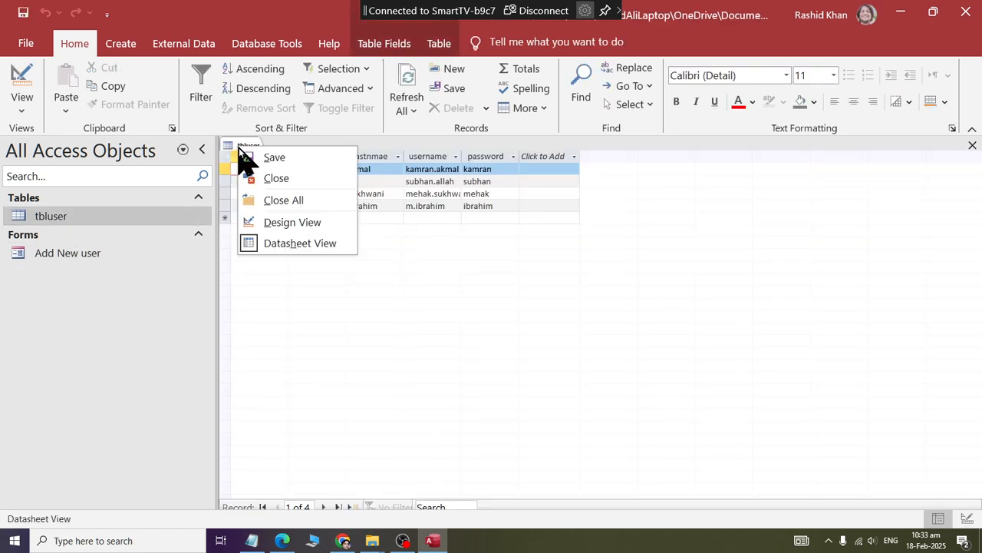
{"action": "left_click", "coordinate": [261, 178]}
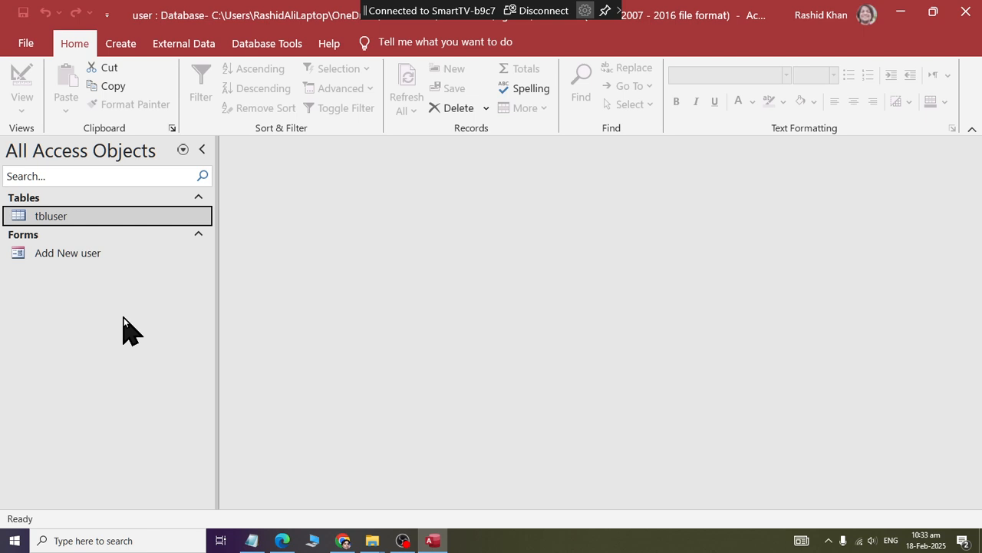